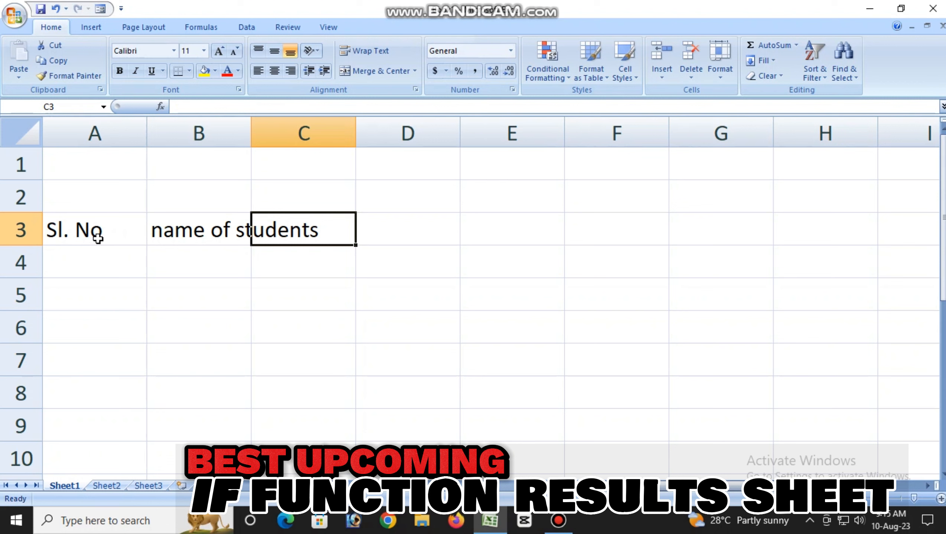
Step: Enter the heading "sub: bangla" in cell C3
text(sun)
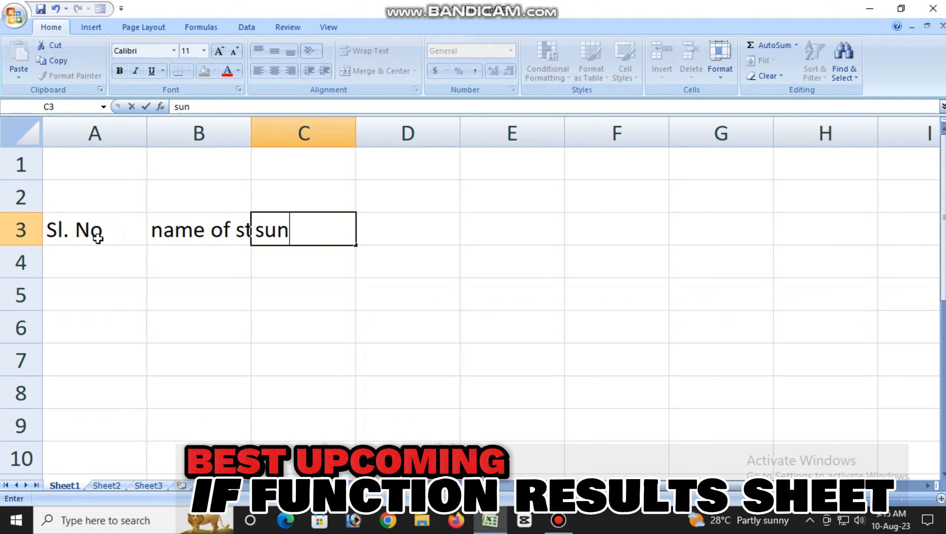
key(BackSpace)
text(b: n)
key(BackSpace)
text(bang)
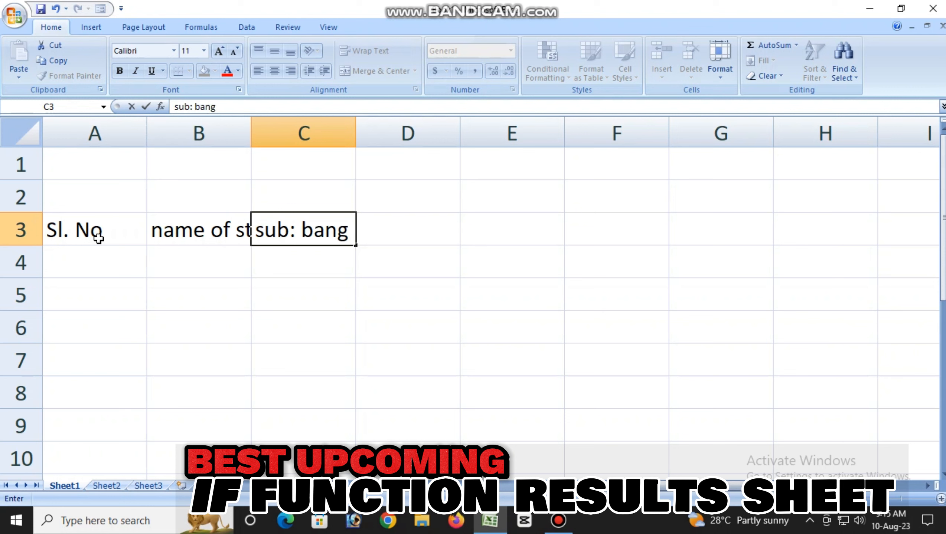
key(BackSpace)
text(gla)
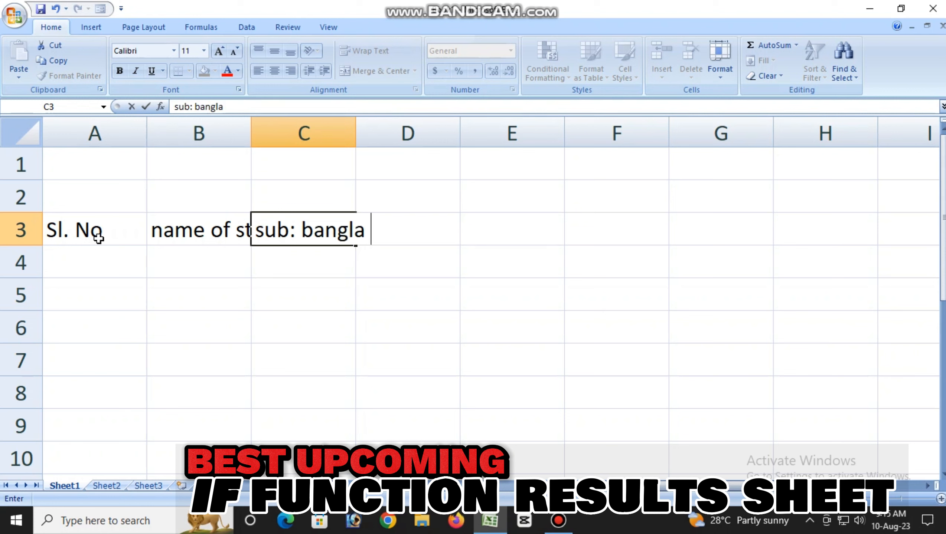
key(Tab)
Step: Enter the heading "Results" in cell D3
text(T)
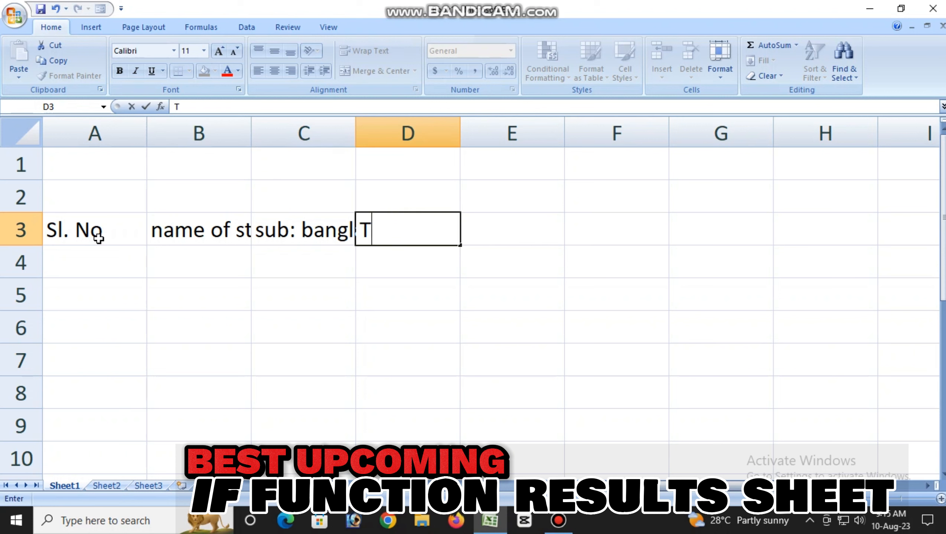
key(BackSpace)
text(Resu)
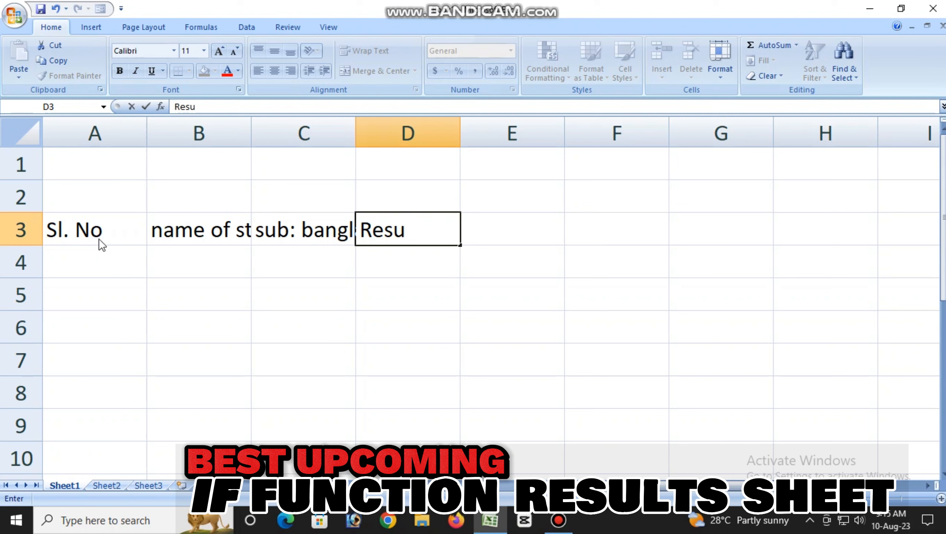
text(lts)
key(Return)
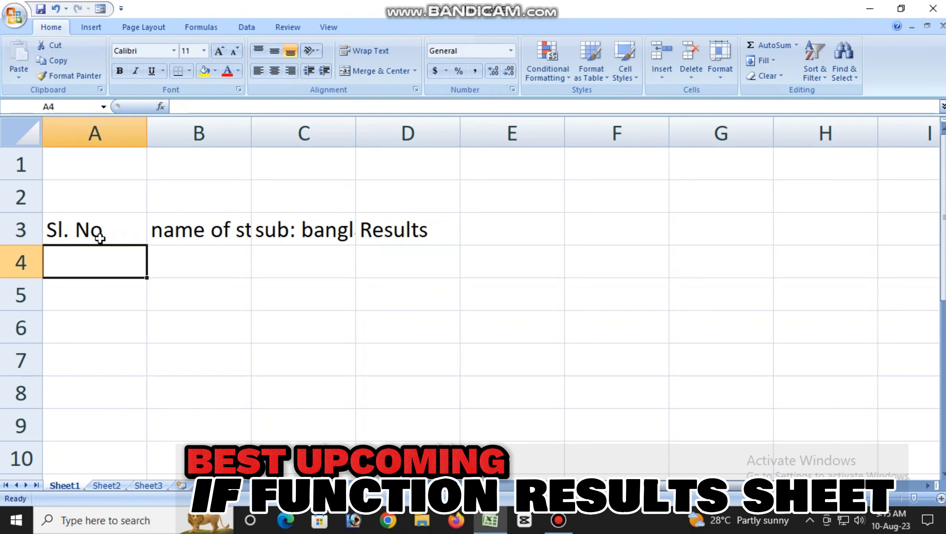
Step: Number the rows under Sl. No from 1 to 5 in cells A4 to A8
text(1)
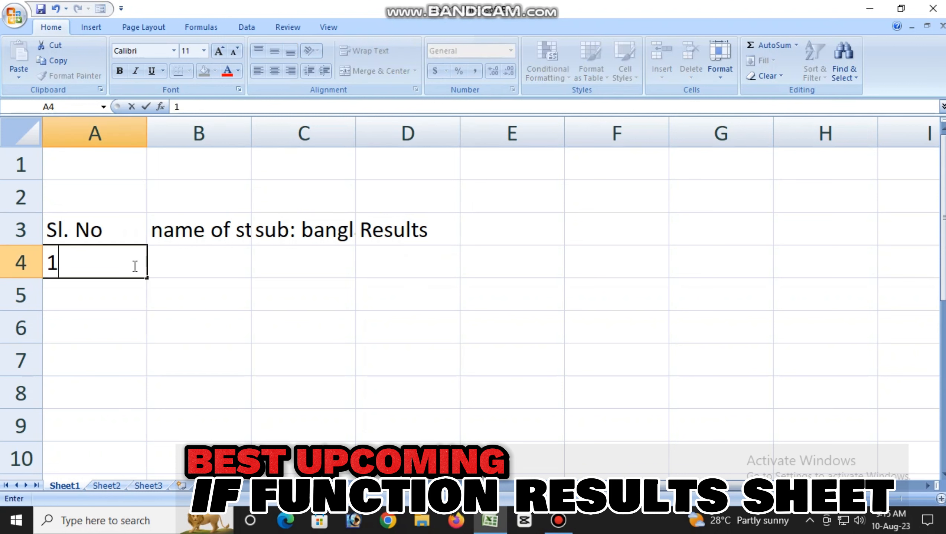
key(Return)
text(2)
click(117, 257)
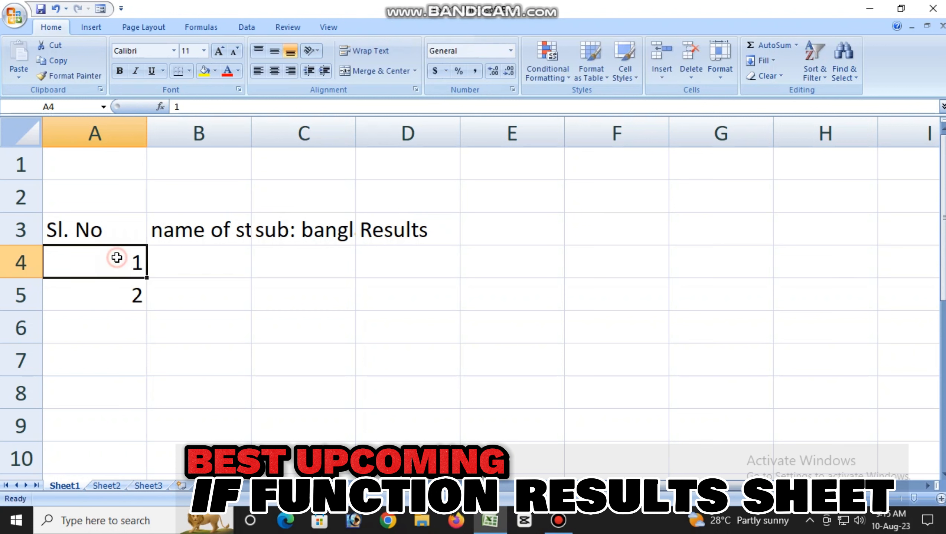
mouse_move(117, 257)
mouse_down()
mouse_move(118, 287)
mouse_move(147, 314)
mouse_move(148, 404)
mouse_up()
Step: Widen columns B and C to fit their heading text
drag(249, 145, 249, 144)
double_click(249, 144)
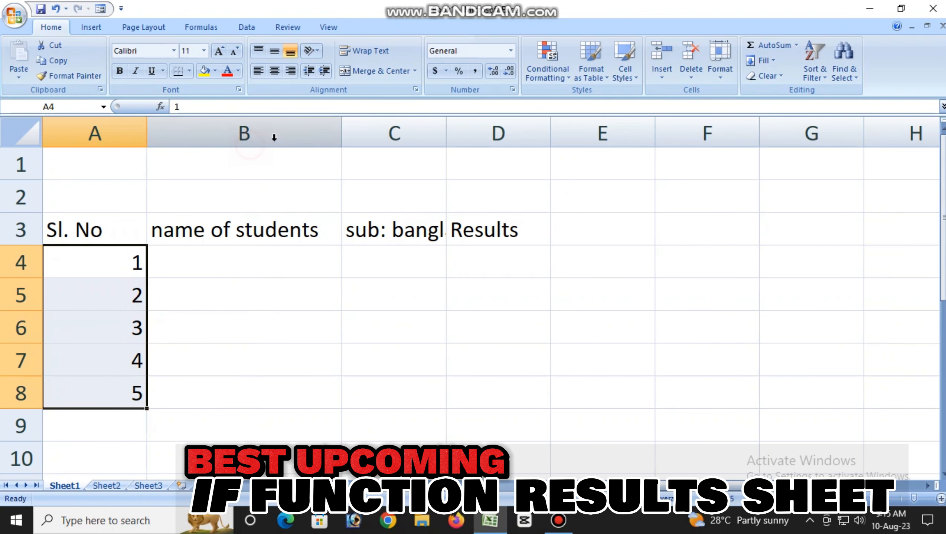
double_click(448, 129)
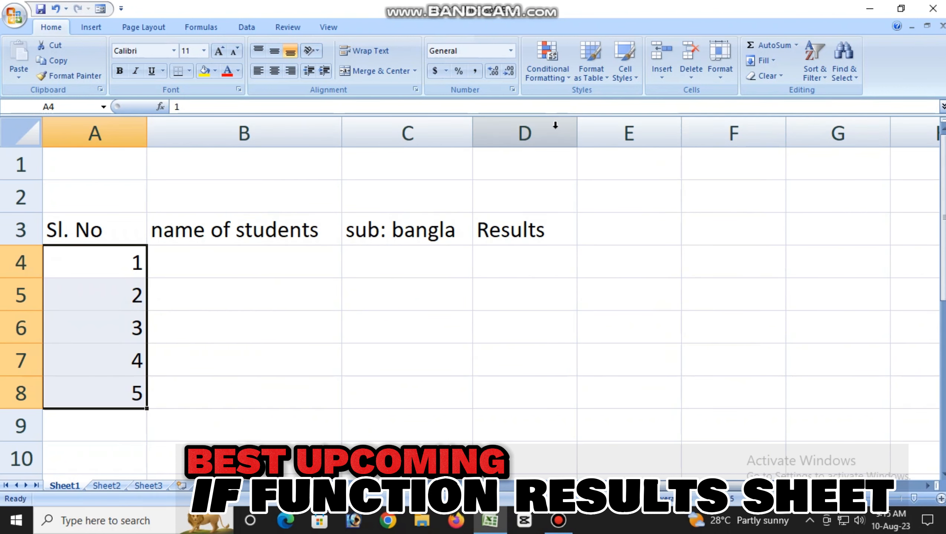
Step: Fill in row 4 with the first student's name and a Bangla mark of 70
click(181, 266)
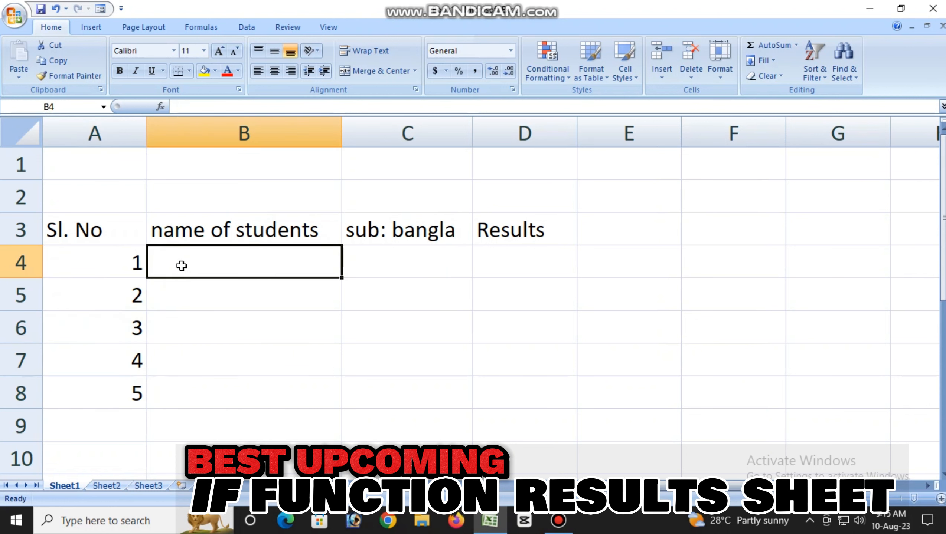
text(Tamim)
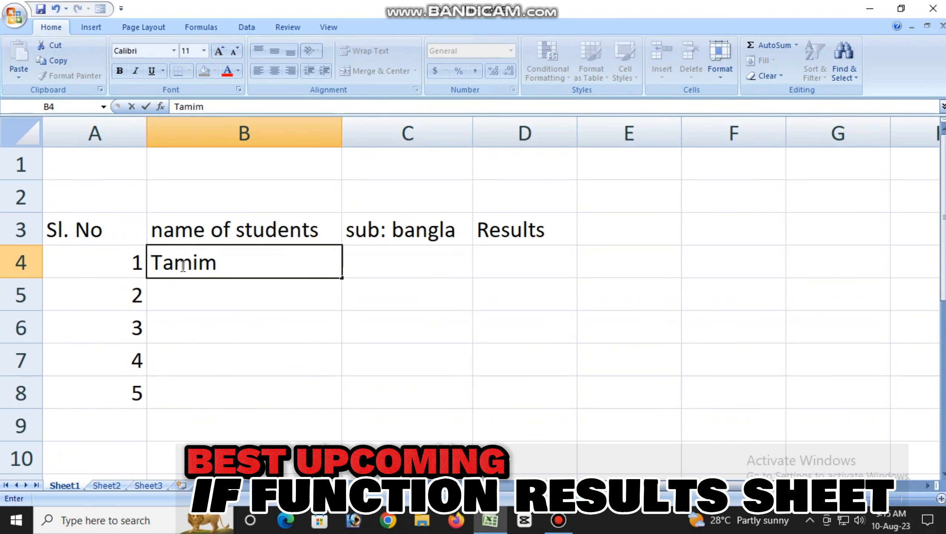
key(Tab)
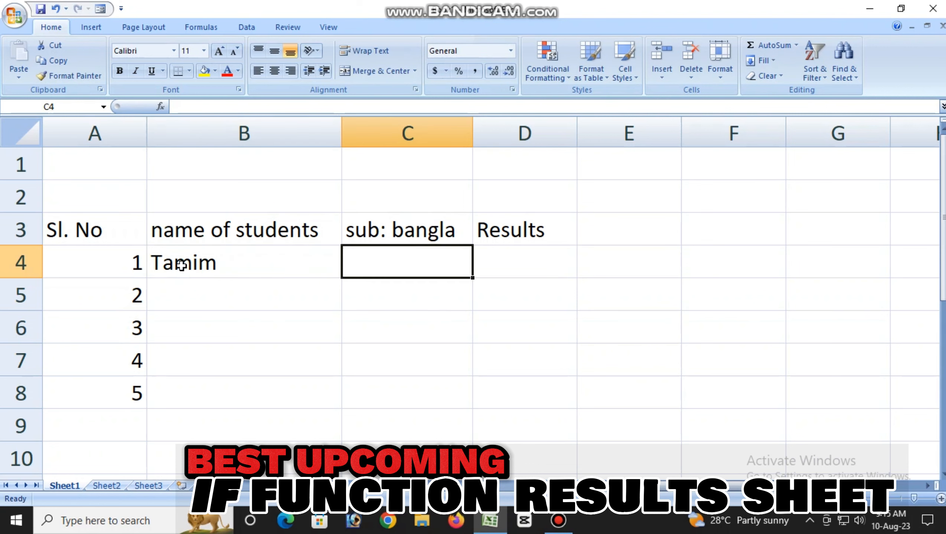
text(70)
key(Return)
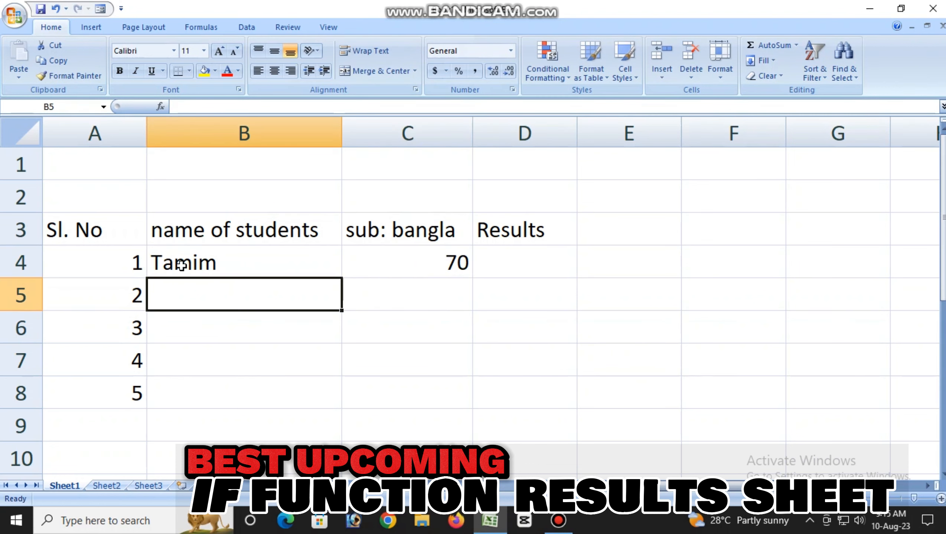
Step: Fill in row 5 with the second student's name and a Bangla mark of 80
text(M)
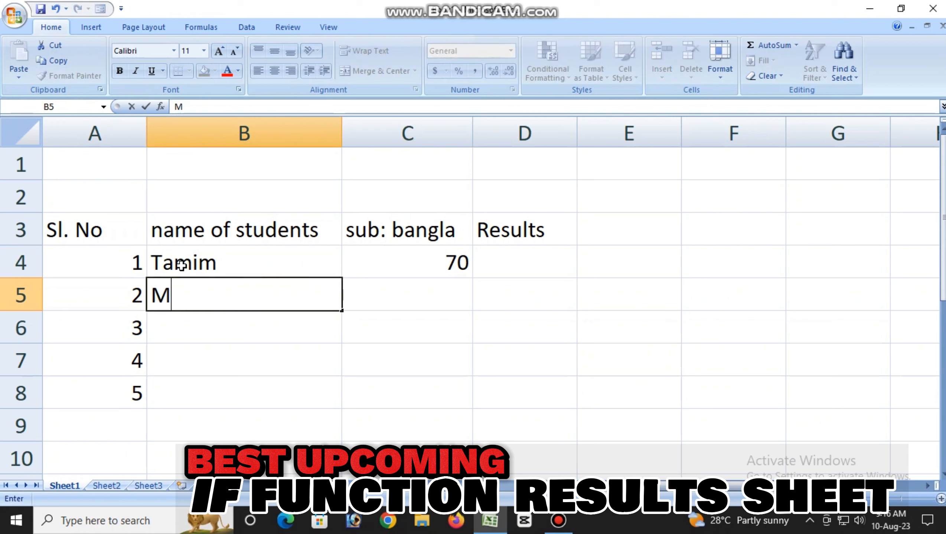
text(ehidy)
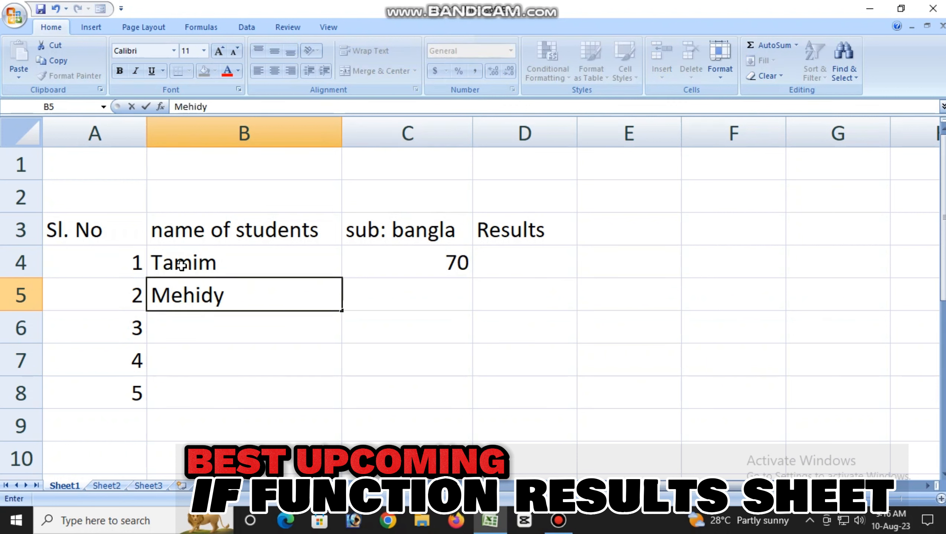
key(Tab)
text(80)
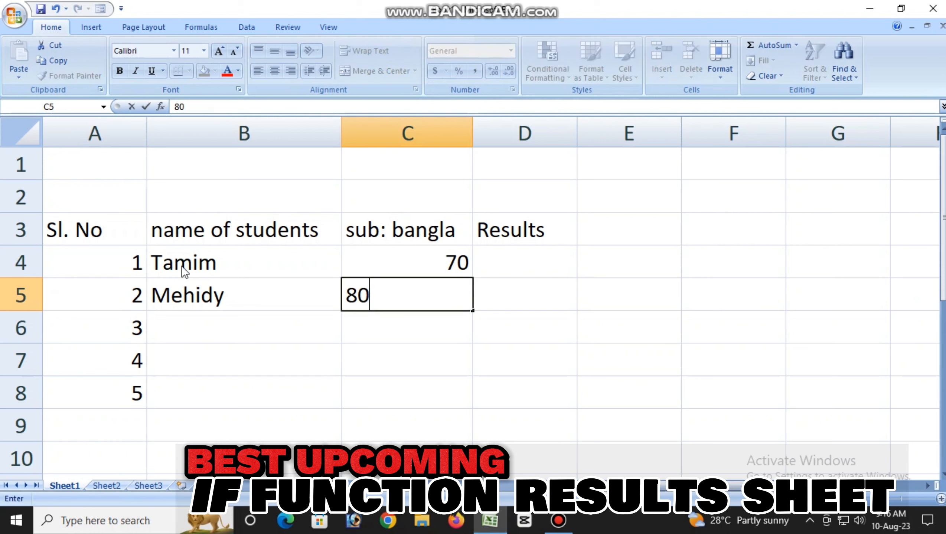
key(Return)
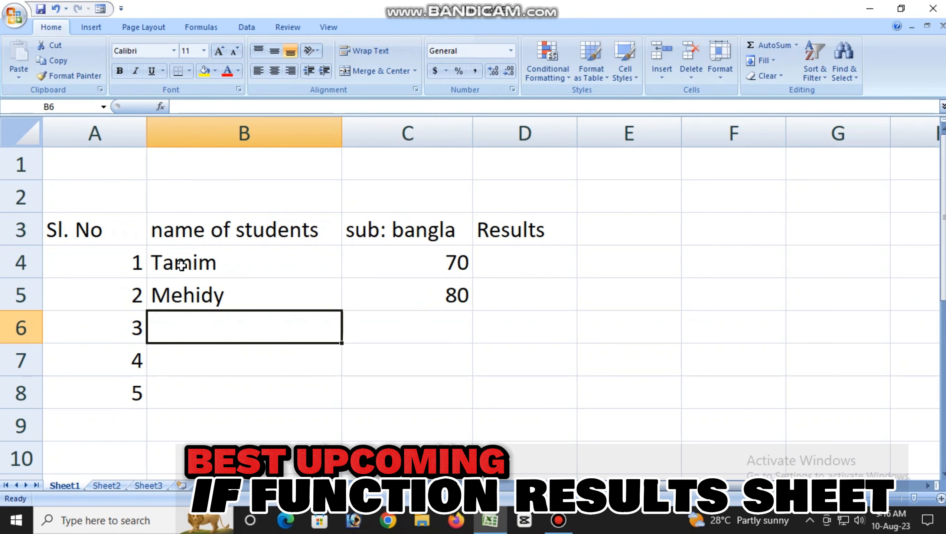
Step: Fill in row 6 with the third student's name and a Bangla mark of 65
text(As)
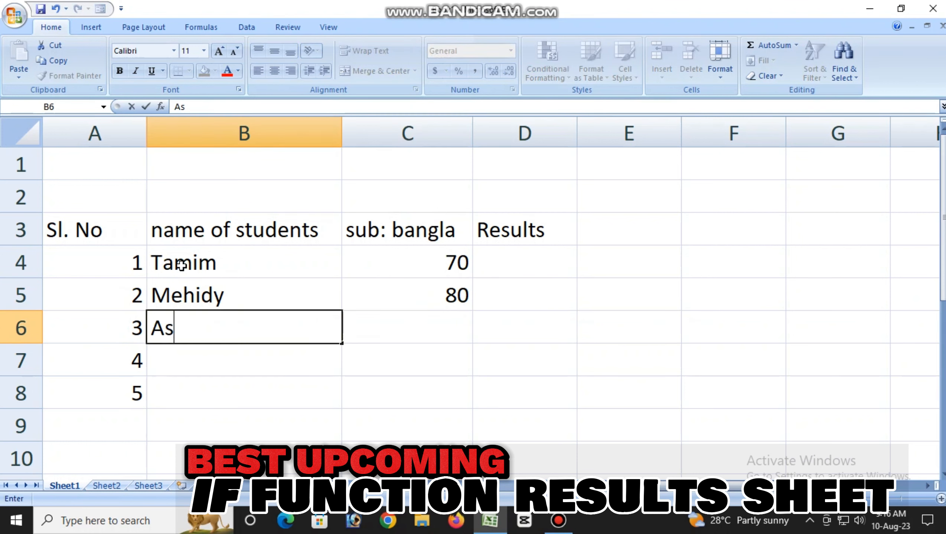
text(g)
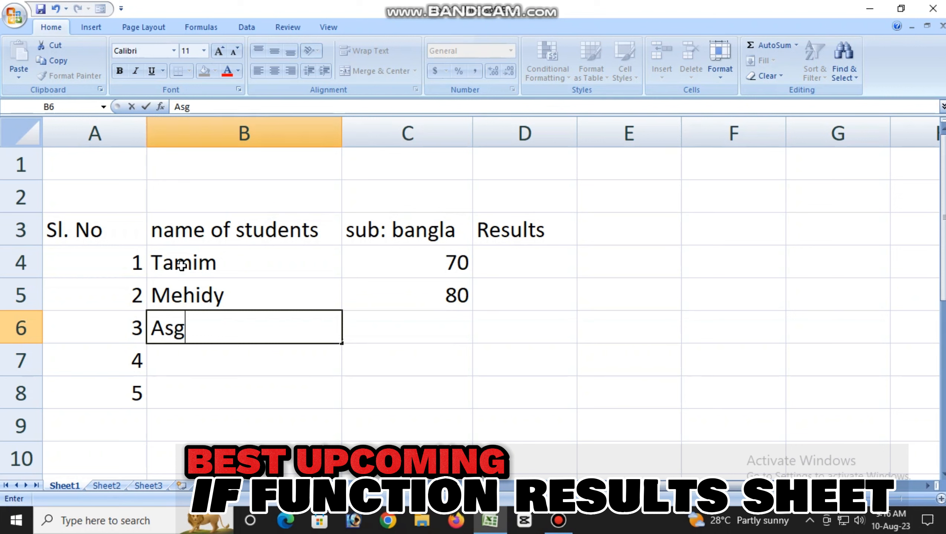
key(BackSpace)
text(h)
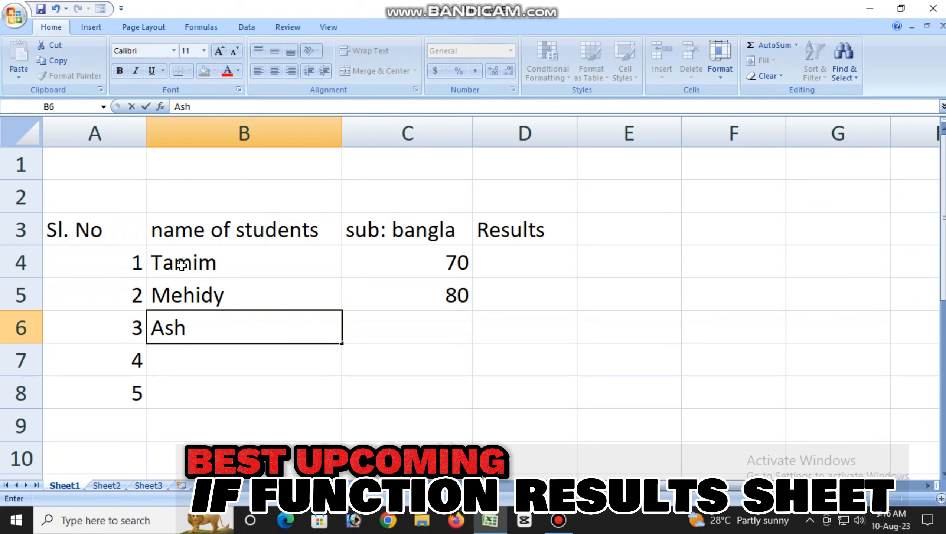
text(raful)
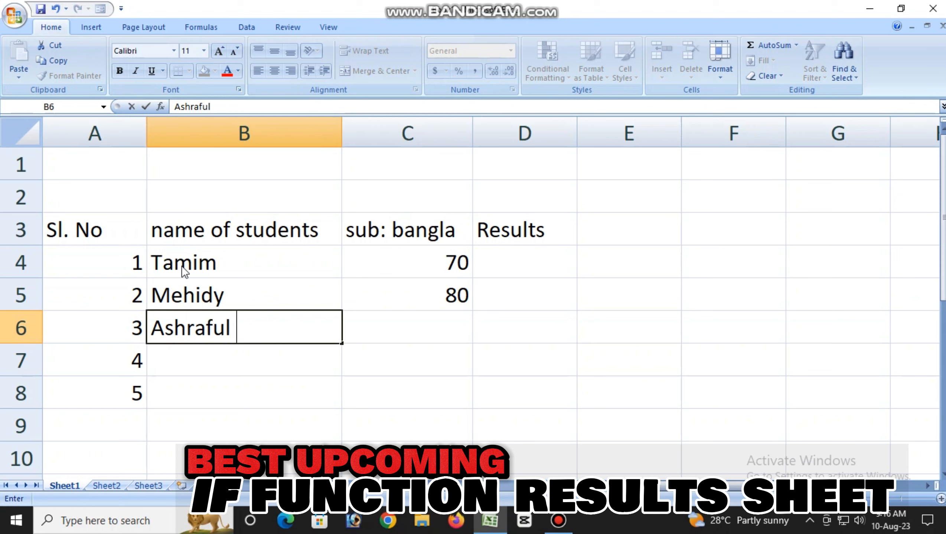
key(Tab)
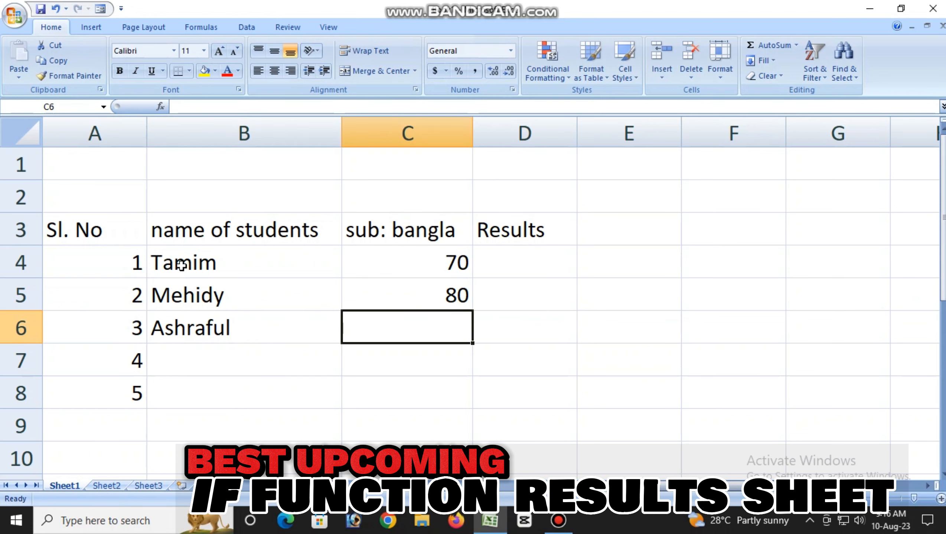
text(65)
key(Return)
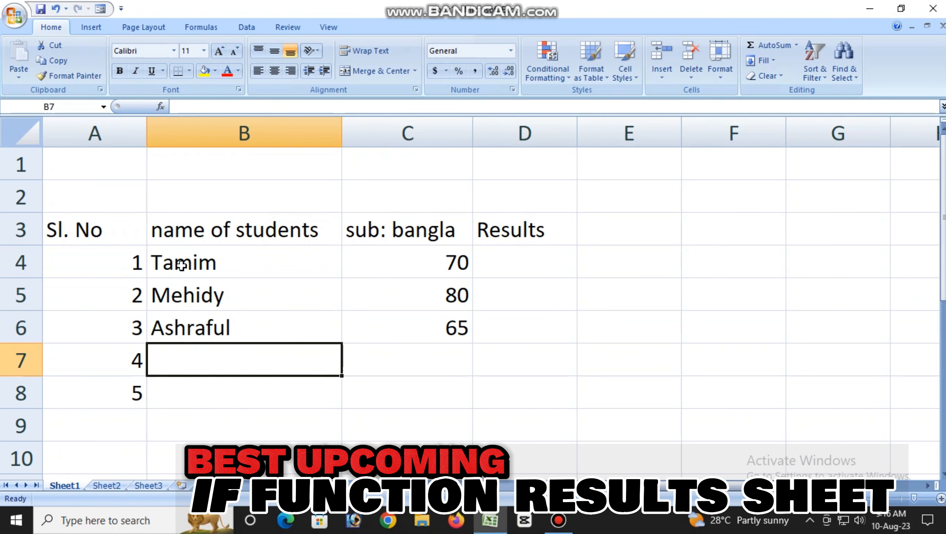
Step: Fill in row 7 with the fourth student's name and a Bangla mark of 30
text(A)
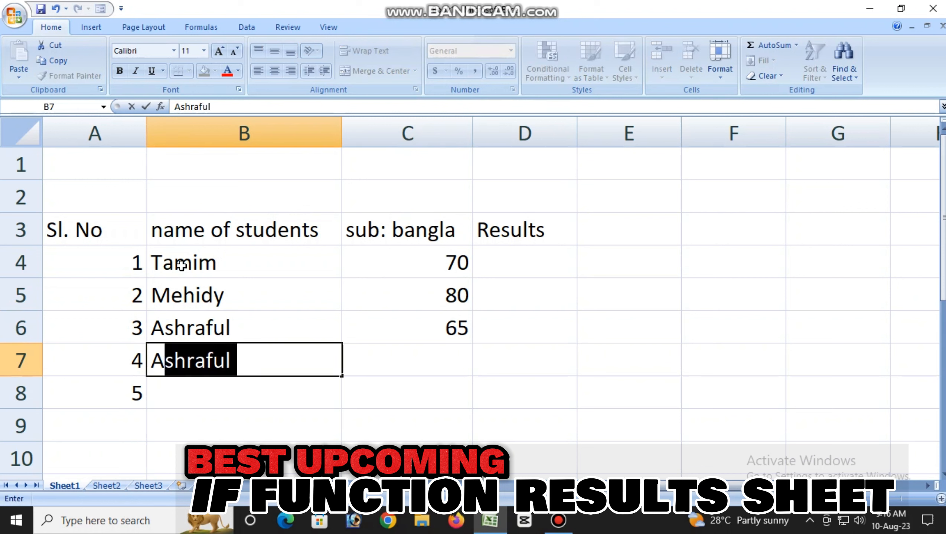
text(fif)
key(Tab)
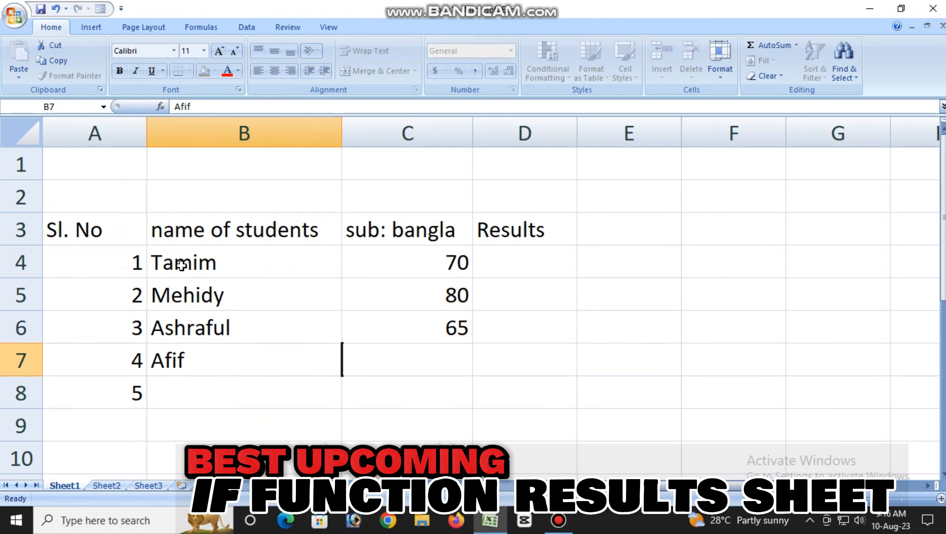
text(30)
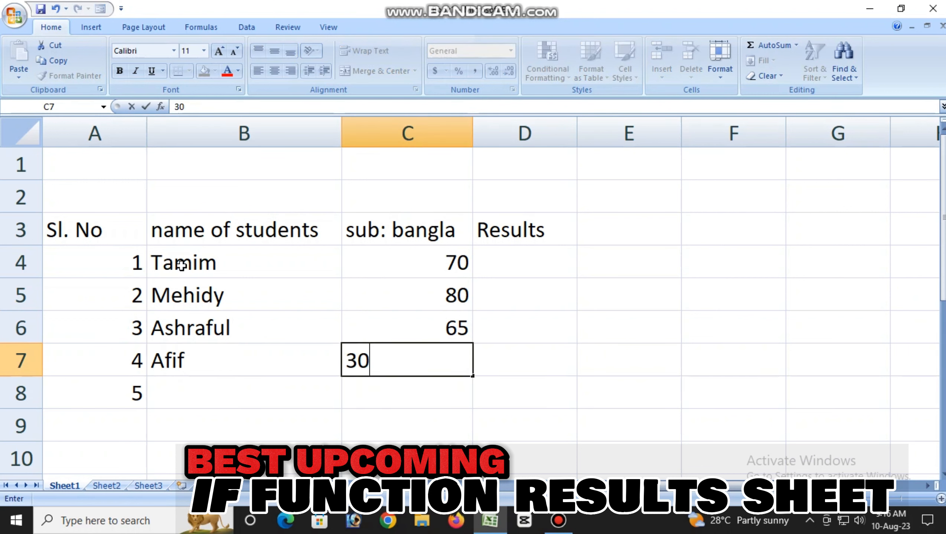
key(Return)
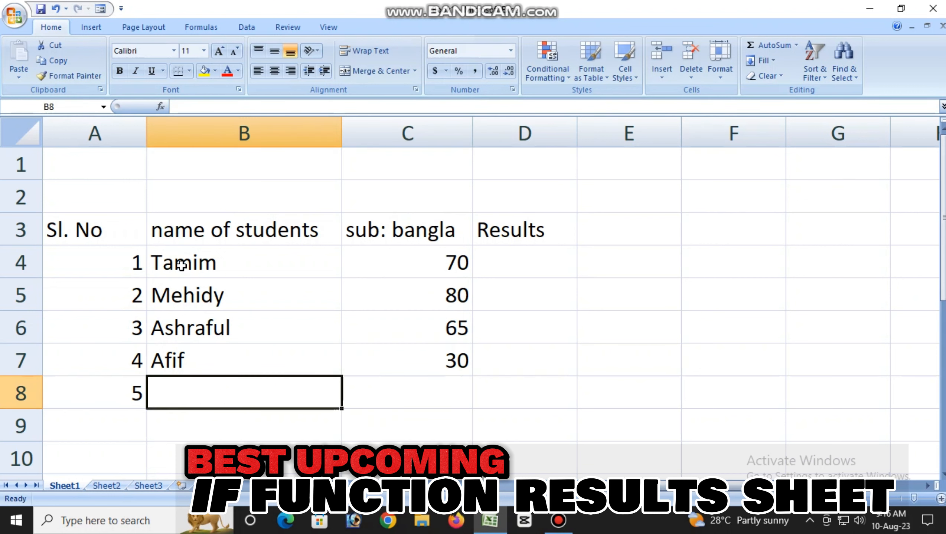
Step: Fill in row 8 with the fifth student's name and a Bangla mark of 50
text(Samim)
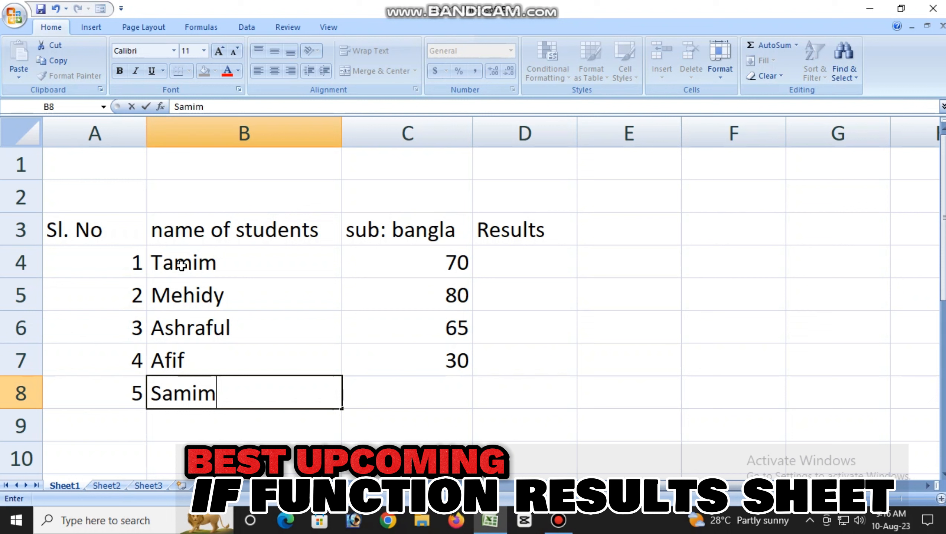
key(Tab)
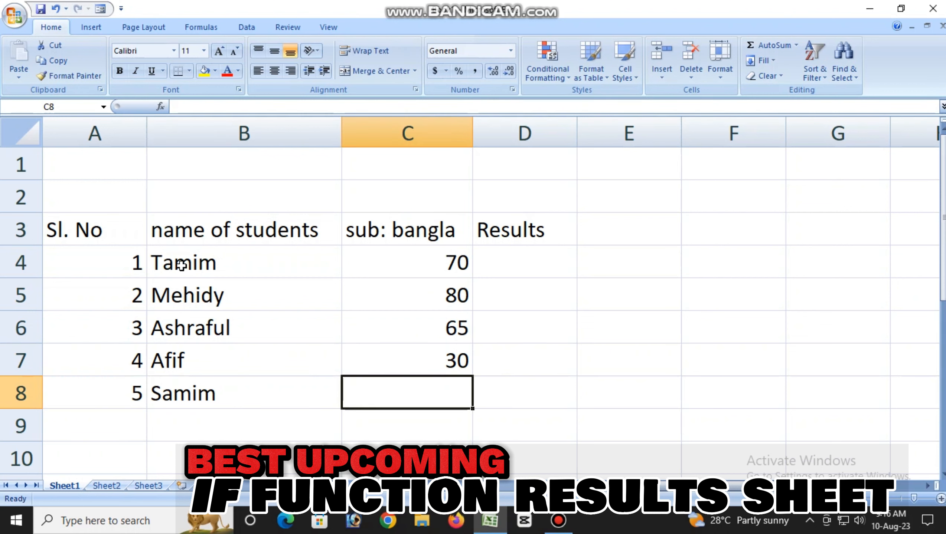
text(50)
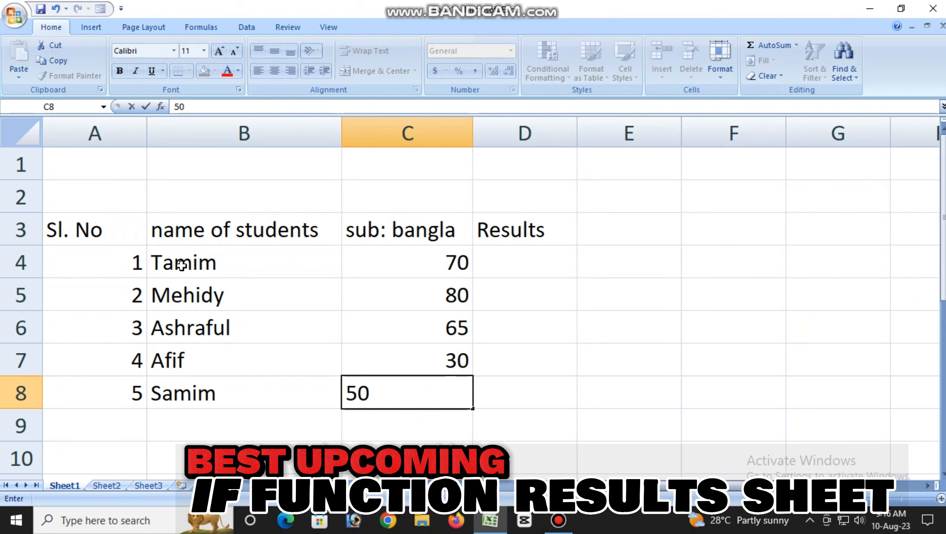
key(Tab)
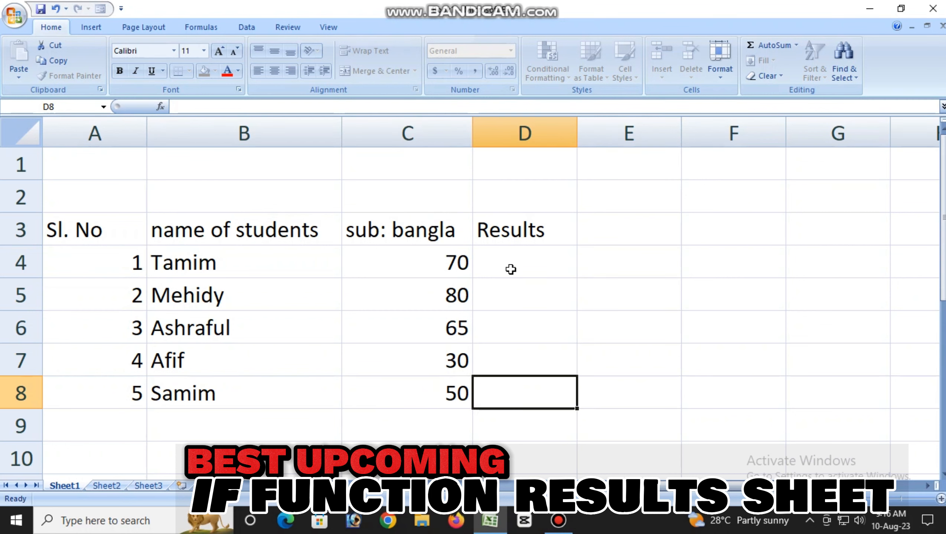
Step: Begin an IF formula in D4 with the logical test C4<33
click(510, 270)
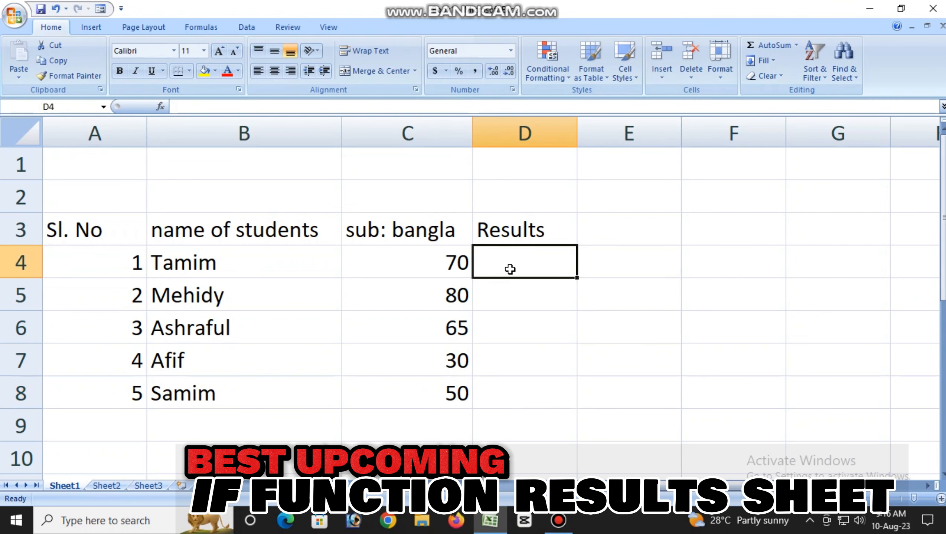
text(=)
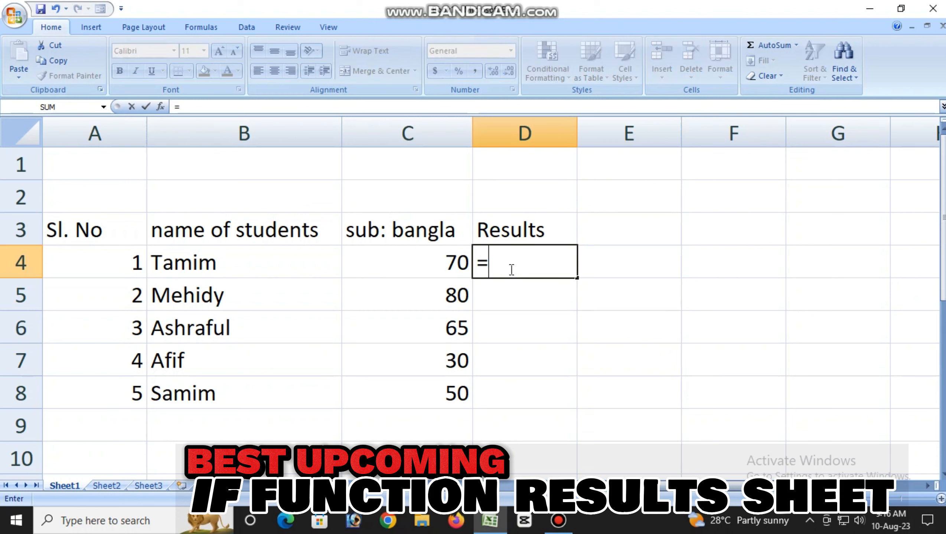
text(if)
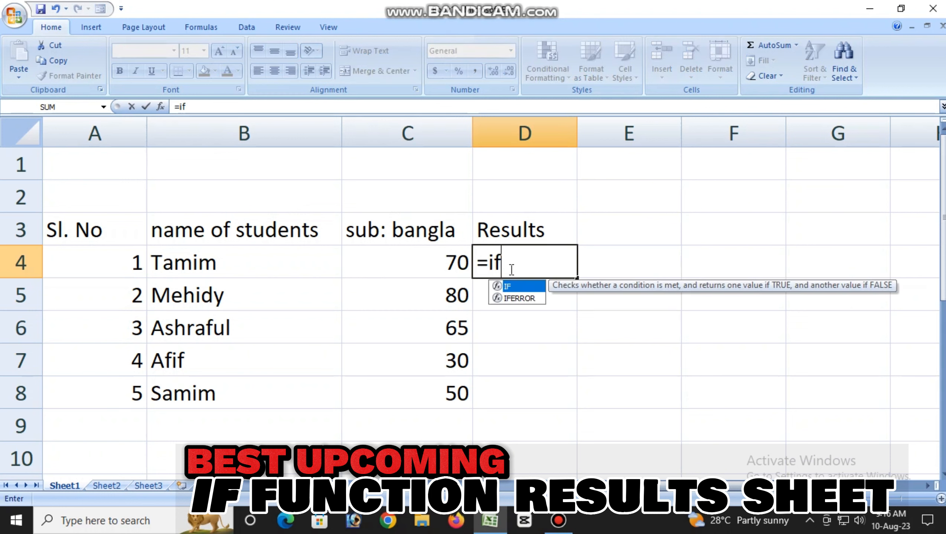
key(Tab)
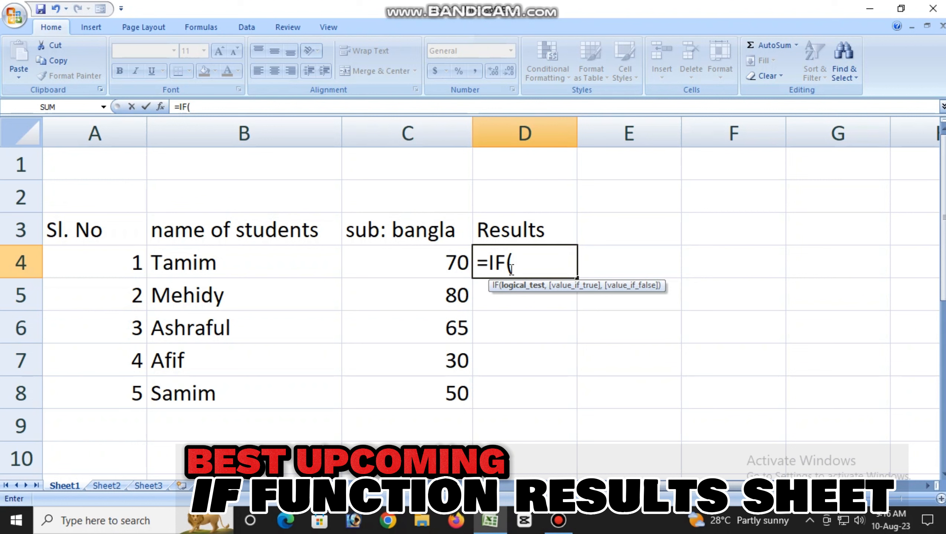
click(445, 266)
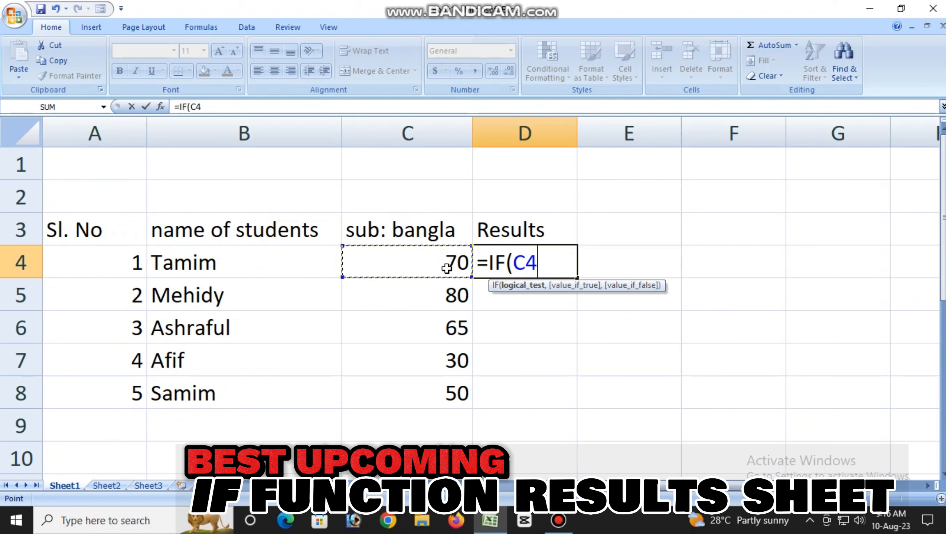
text(<33)
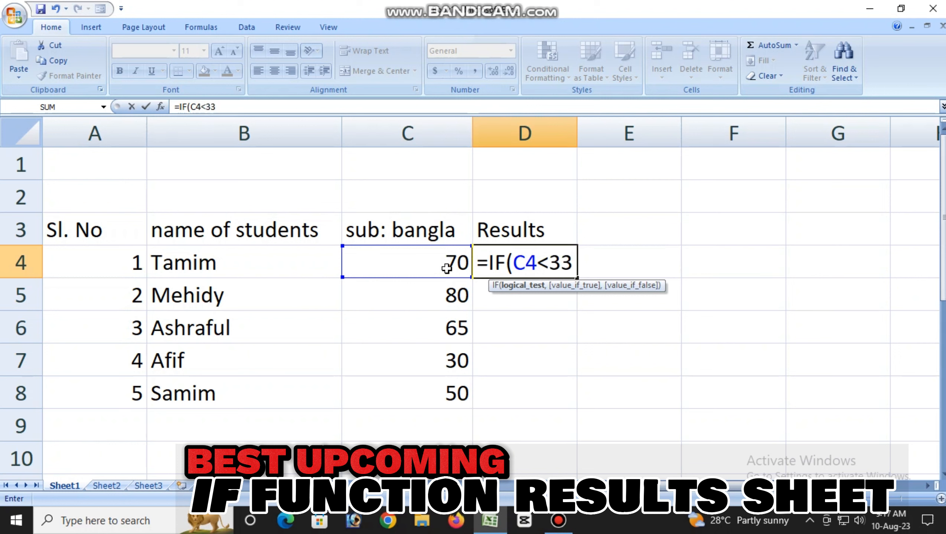
Step: Give the IF formula in D4 the quoted text "Fail" as its value if true
text(,)
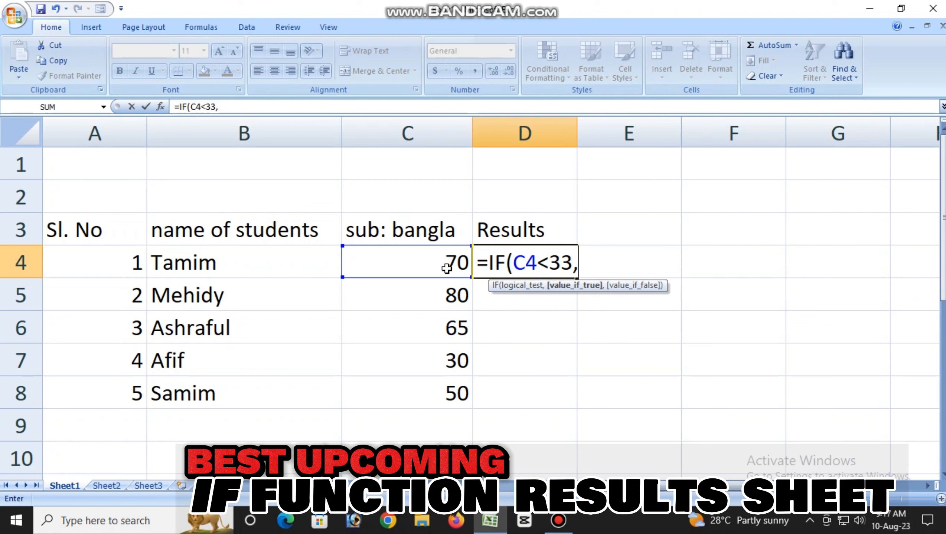
text(Fail)
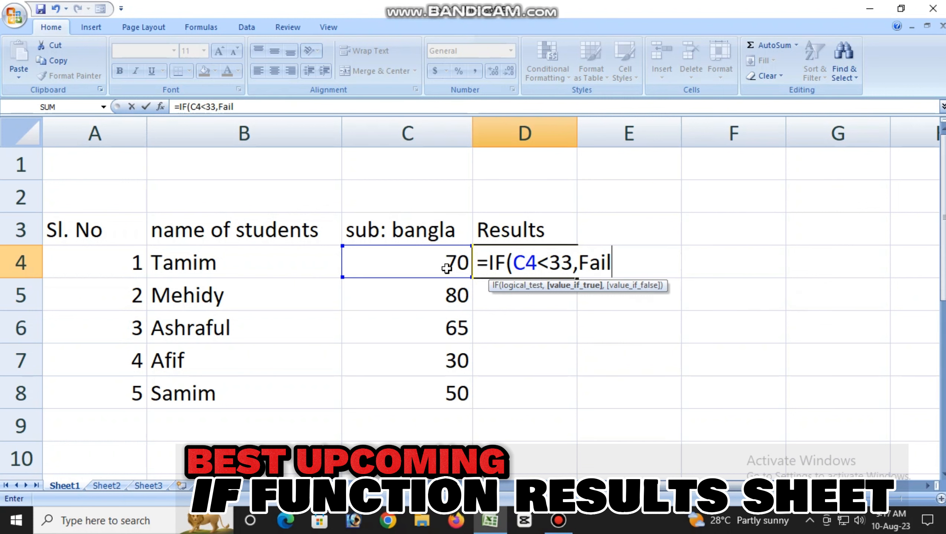
key(BackSpace)
key(BackSpace)
key(BackSpace)
key(BackSpace)
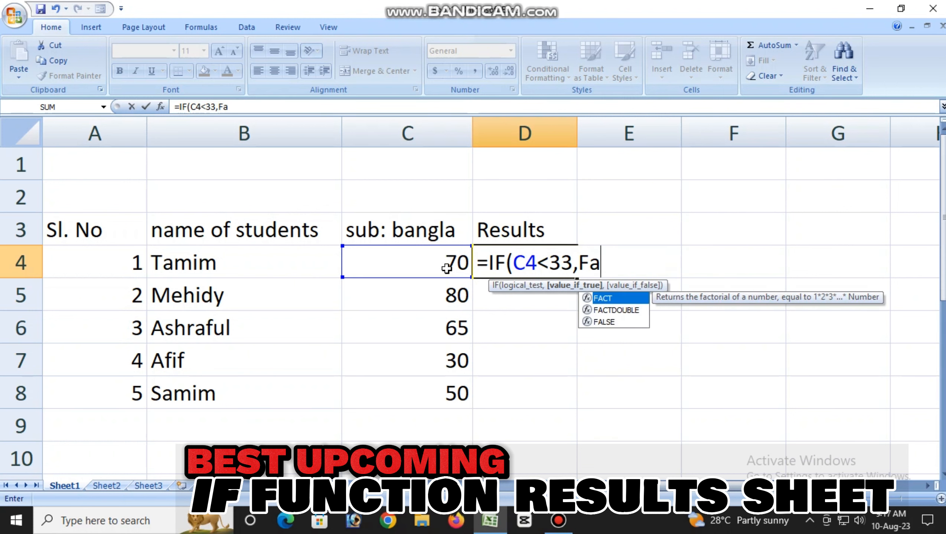
text(")
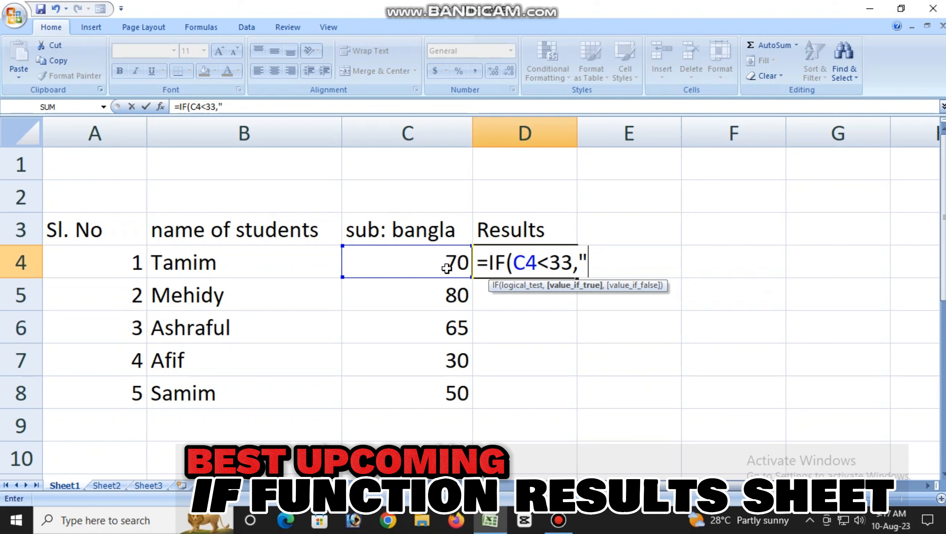
text(f)
key(BackSpace)
text(Fail)
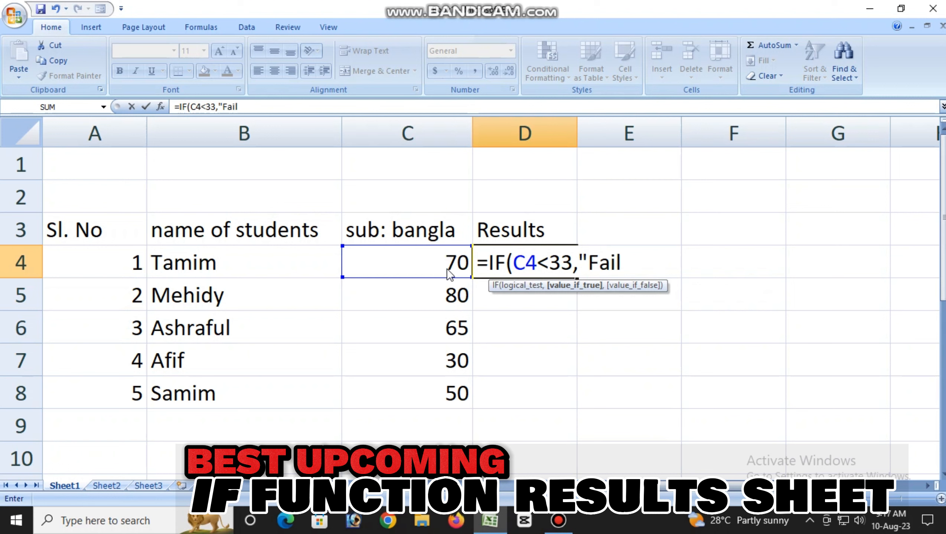
text(",)
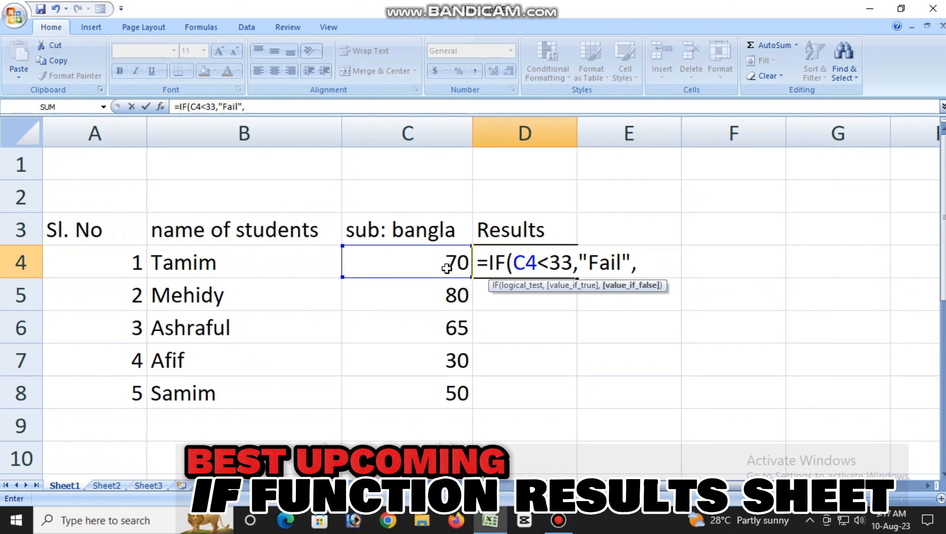
Step: Complete the IF formula in D4 with "Pass" as its value if false, and copy it down through D8
text("O)
key(BackSpace)
text(Pass)
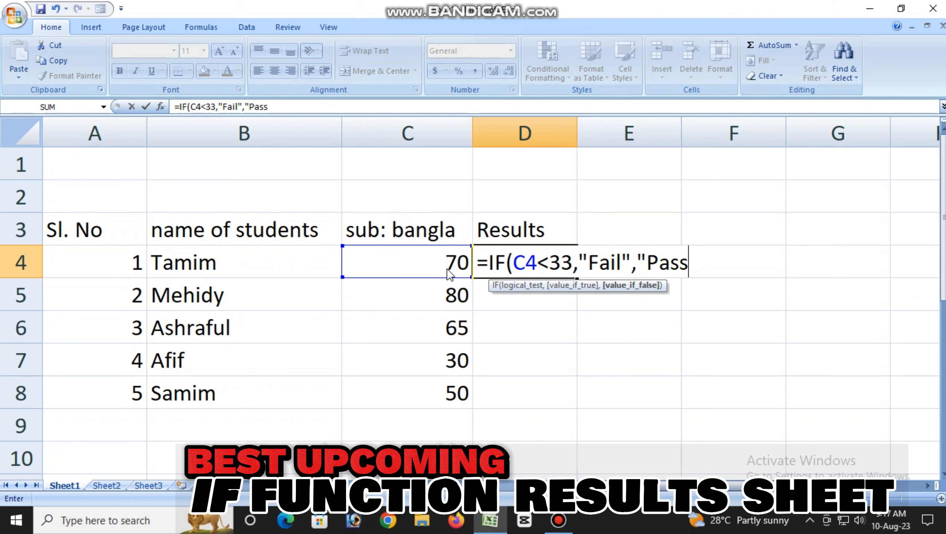
text("))
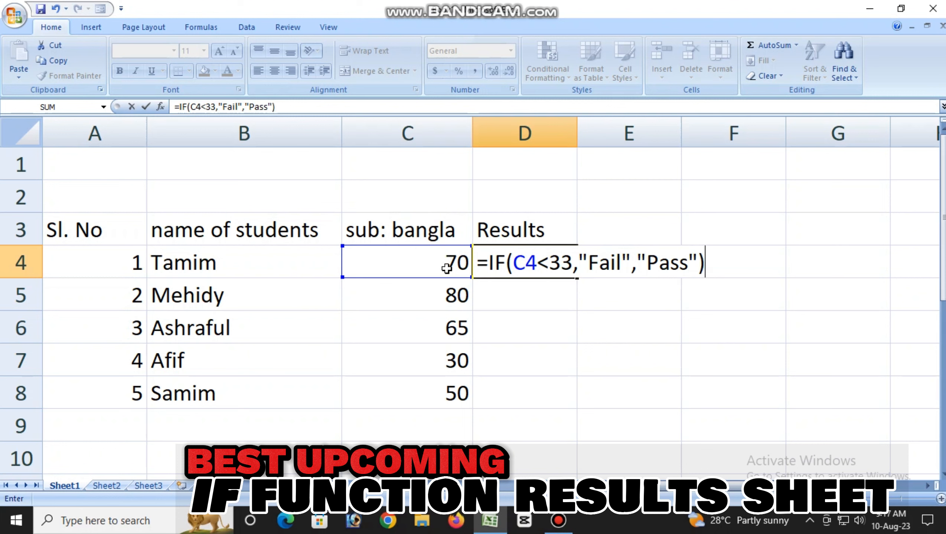
key(Return)
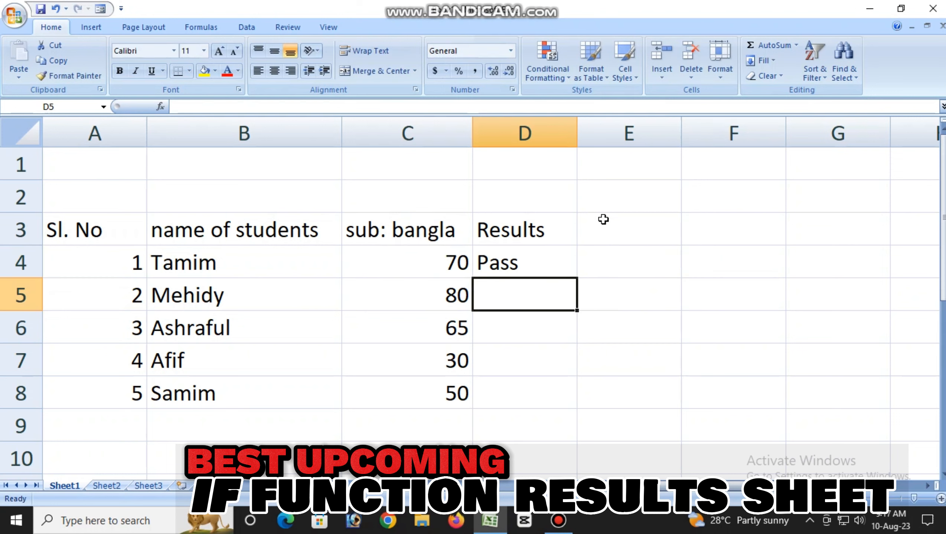
click(520, 251)
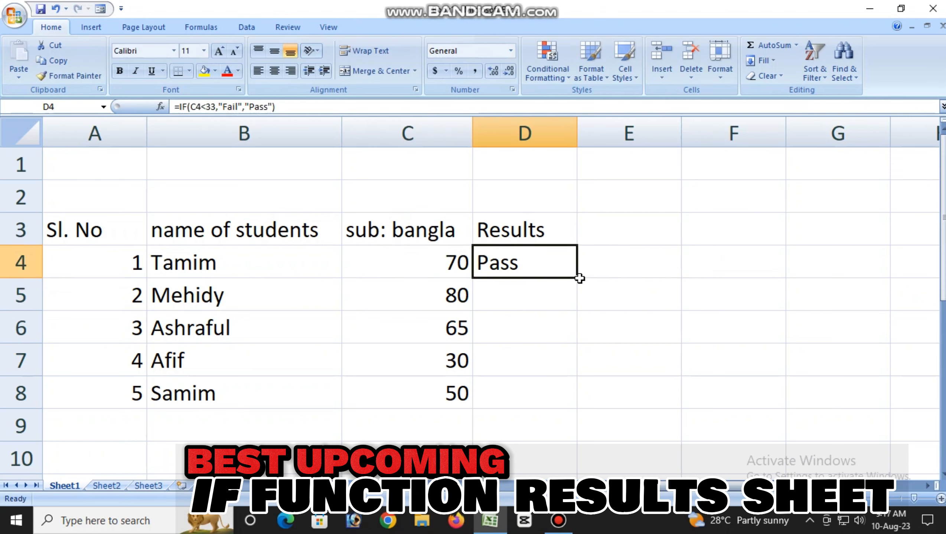
drag(575, 277, 560, 397)
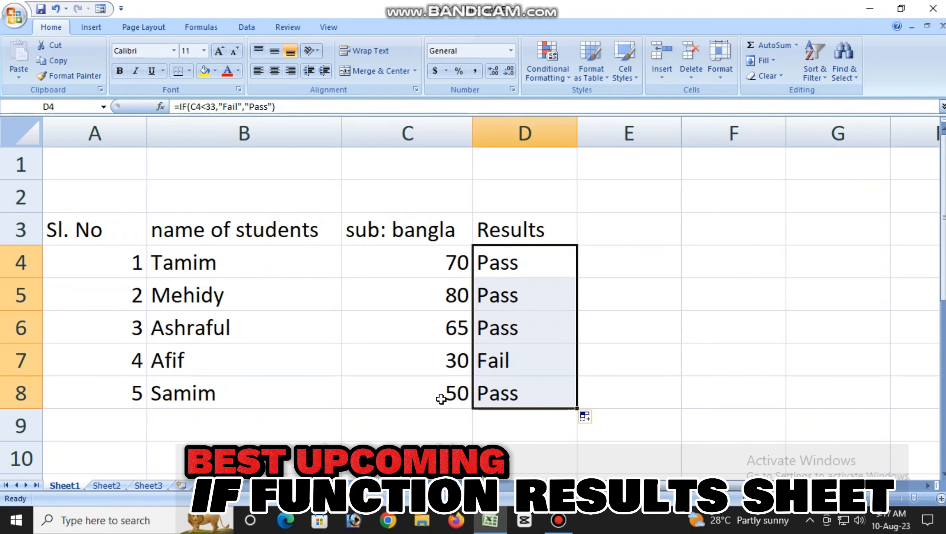
Step: Change the second student's Bangla mark in C5 to 30
click(449, 302)
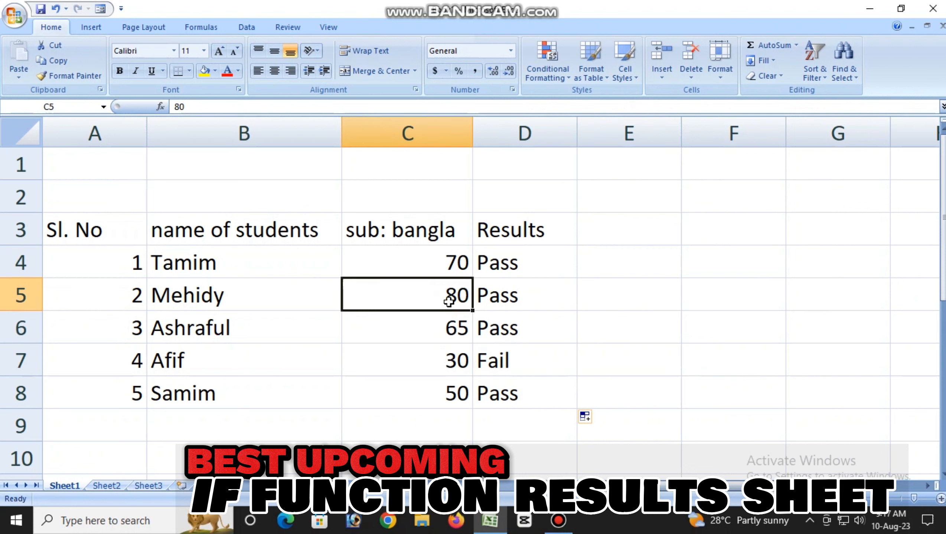
text(30)
key(Return)
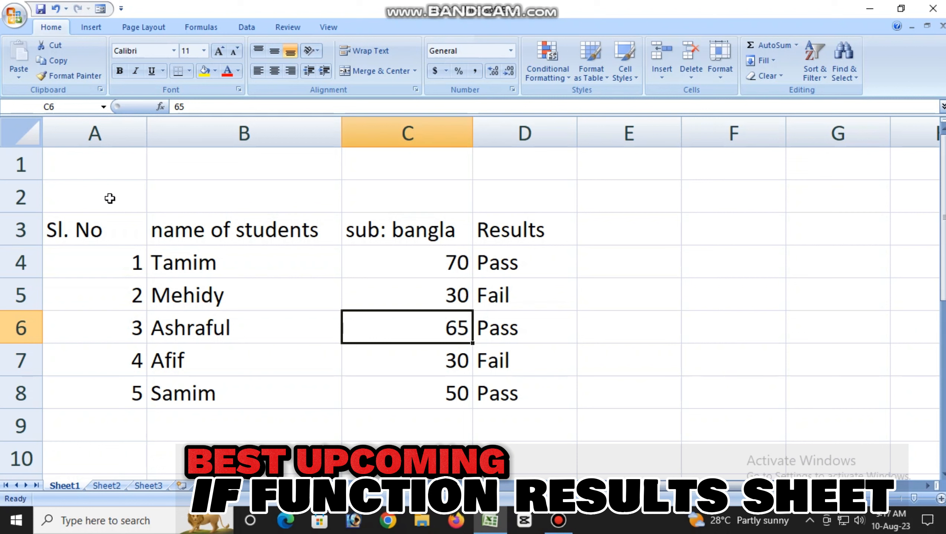
Step: Merge and center the range A1:D2 above the table headers
click(96, 199)
click(76, 225)
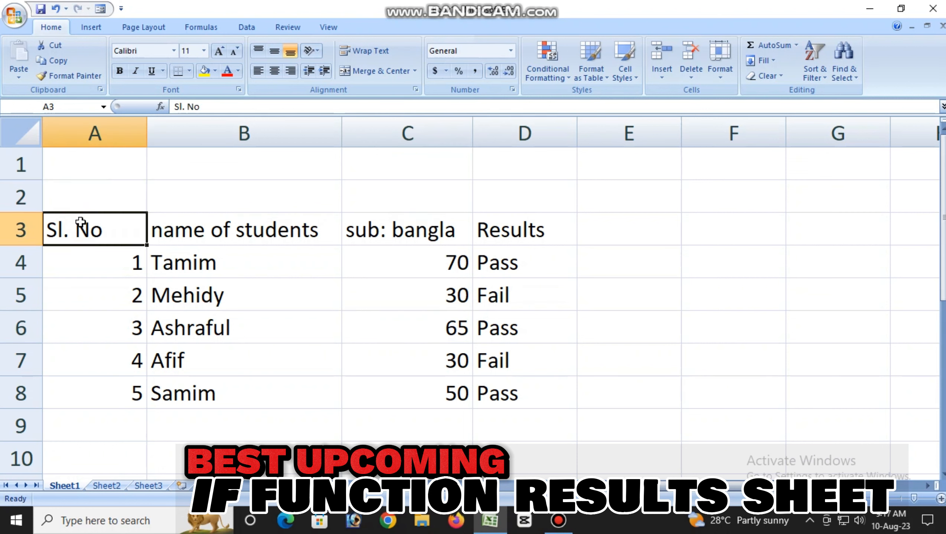
drag(97, 158, 499, 190)
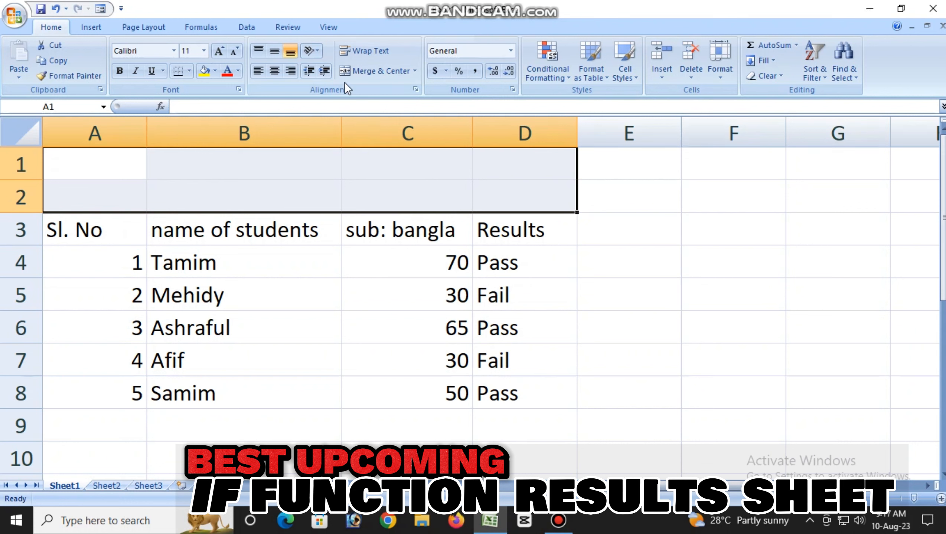
click(389, 71)
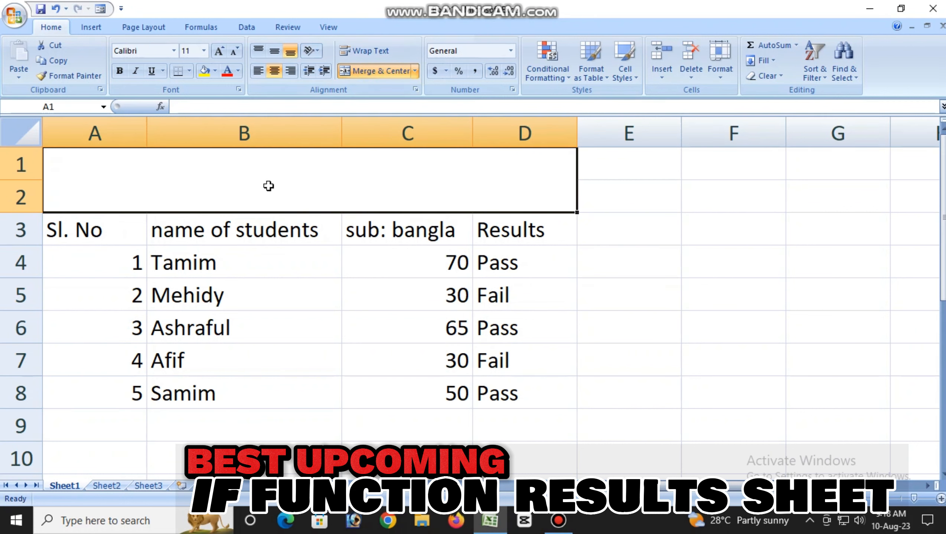
Step: Enter the title "schools Results" in the merged cell above the table
text(so)
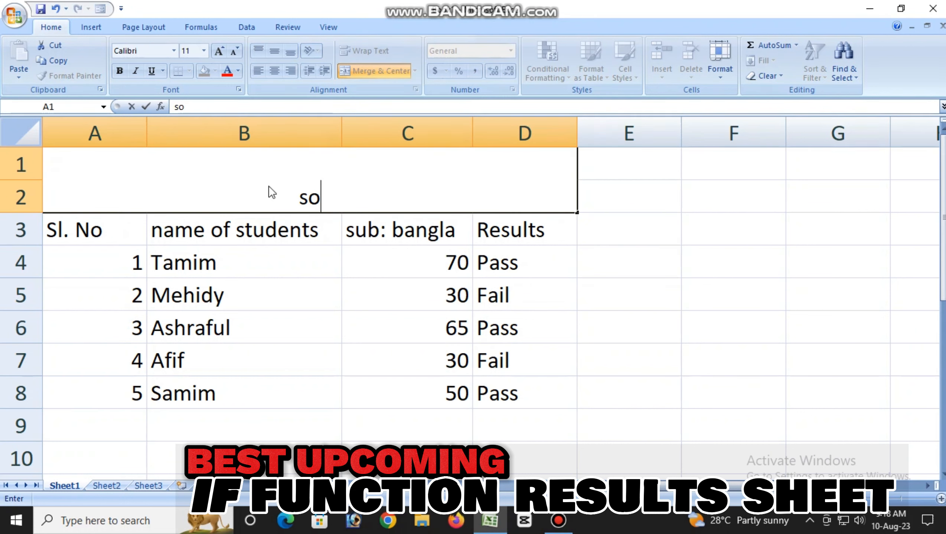
key(BackSpace)
text(chool)
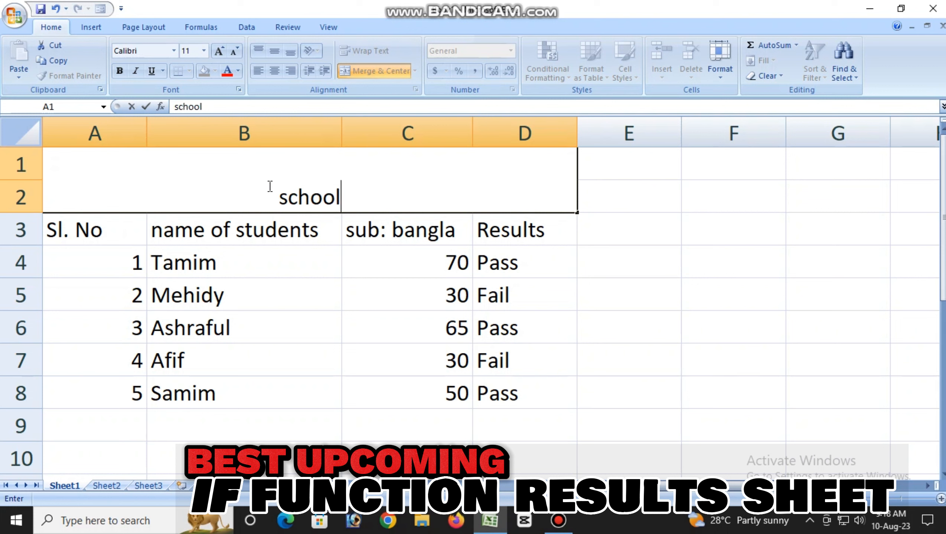
text(s R)
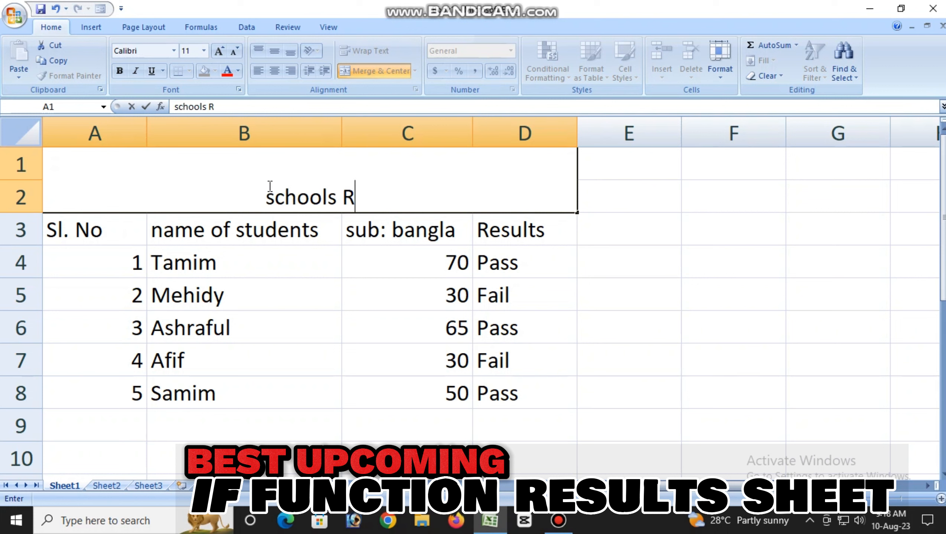
text(esu)
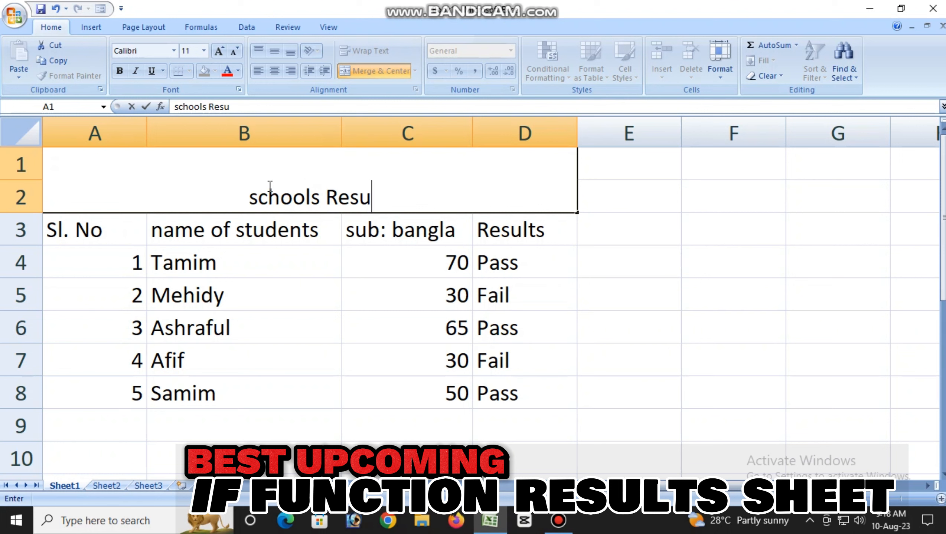
text(lts)
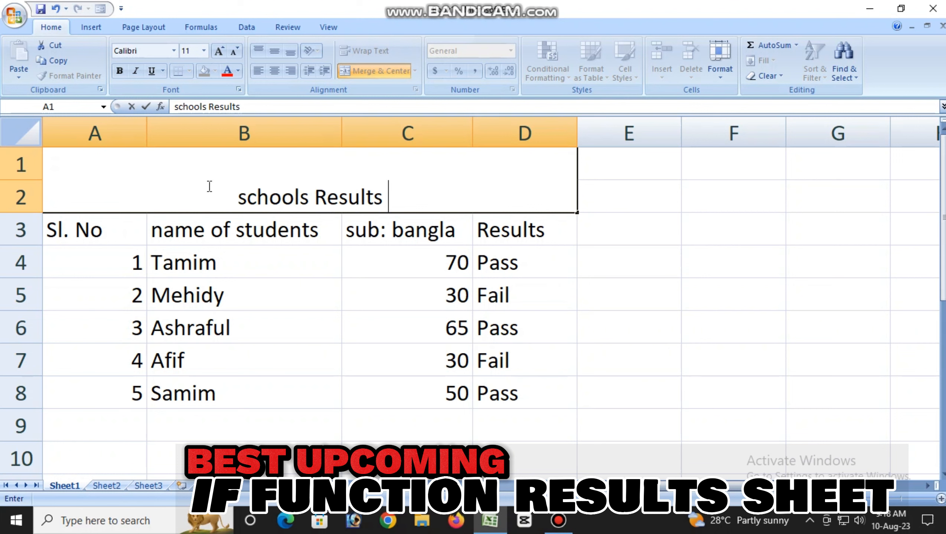
Step: Format the title text with font size 18 and the standard dark red font color
drag(210, 187, 410, 202)
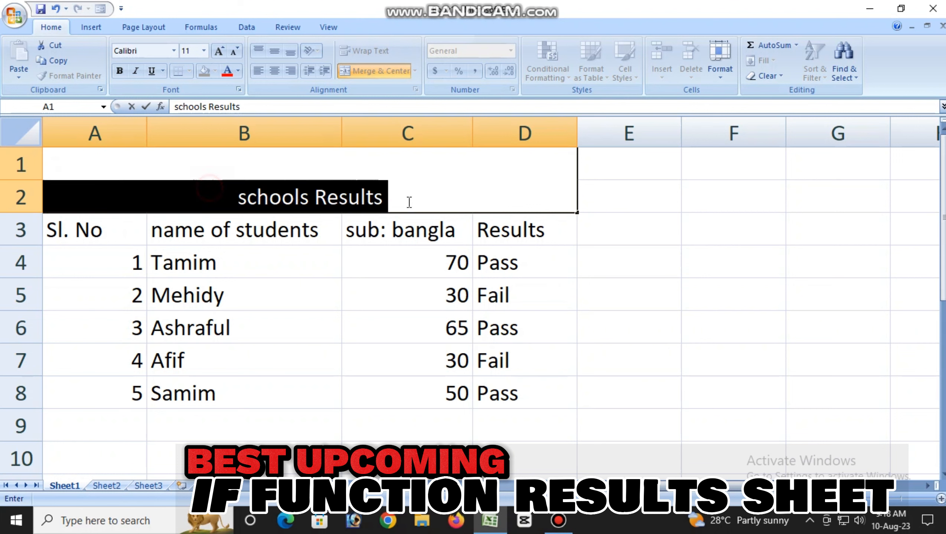
click(220, 50)
click(220, 50)
click(220, 50)
click(220, 50)
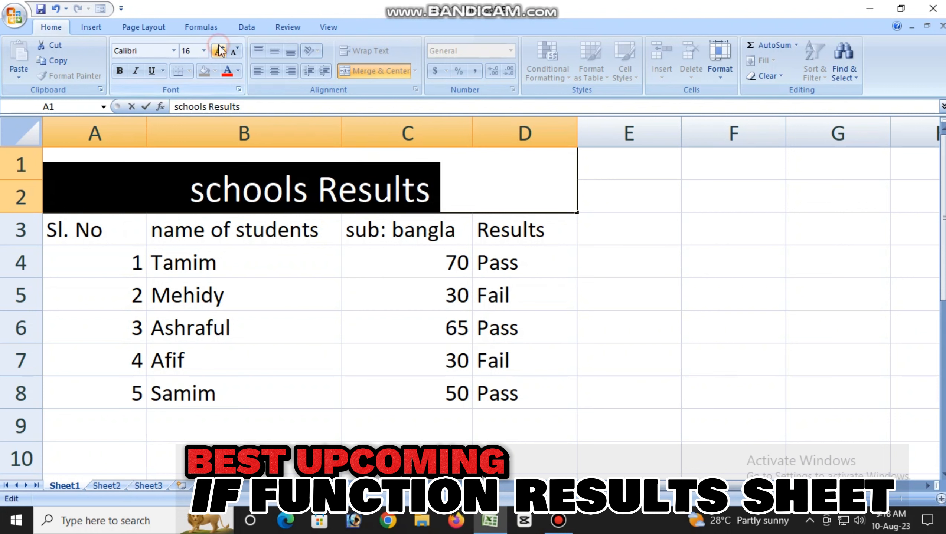
click(237, 71)
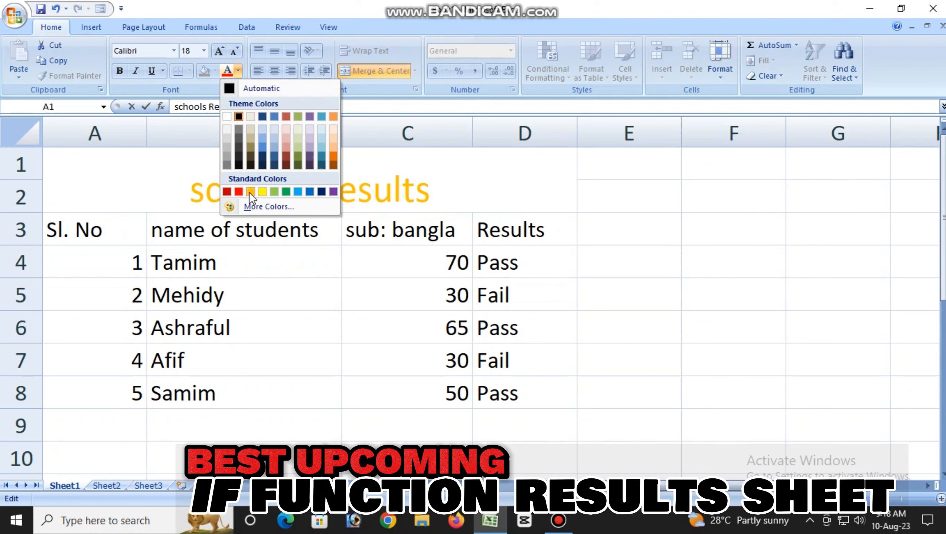
click(227, 191)
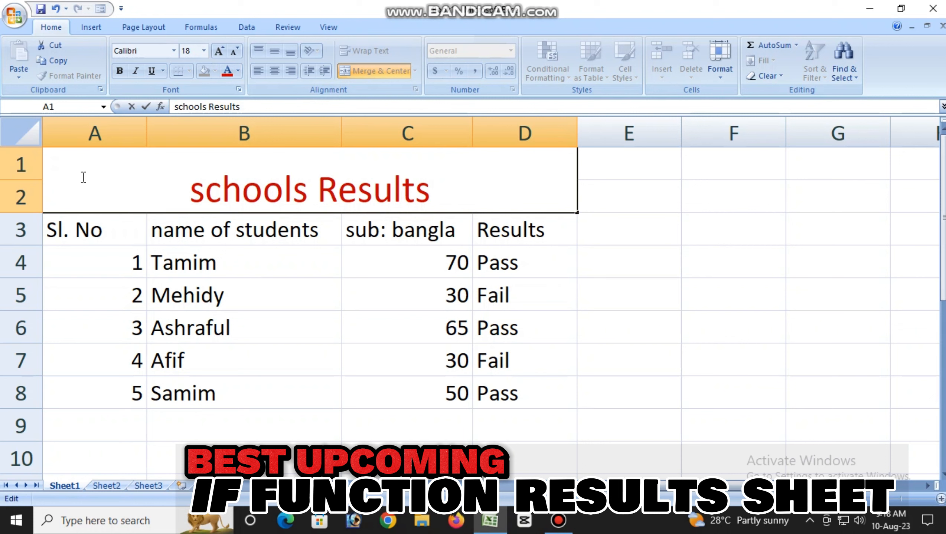
Step: Apply All Borders to the title and the whole results table, A1:D8
drag(70, 167, 116, 262)
click(532, 194)
click(604, 246)
drag(435, 174, 447, 389)
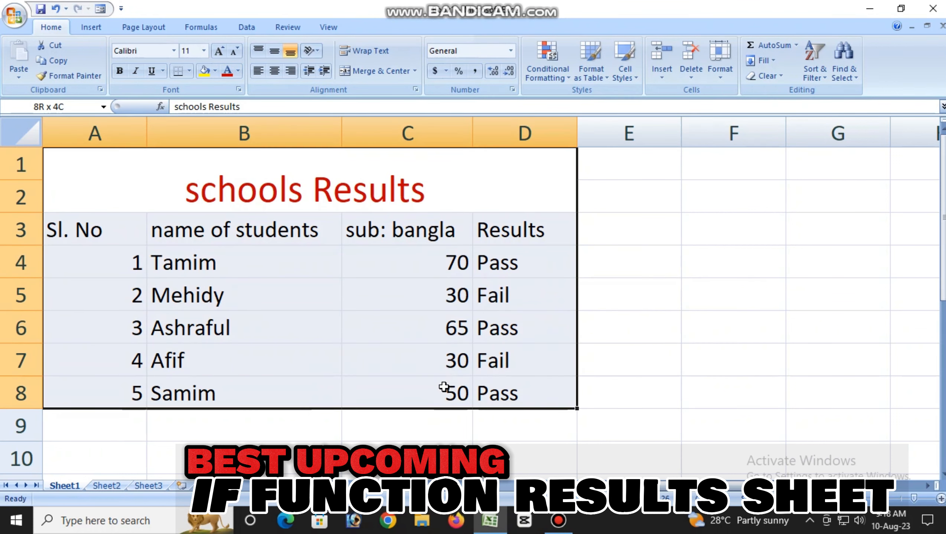
click(189, 71)
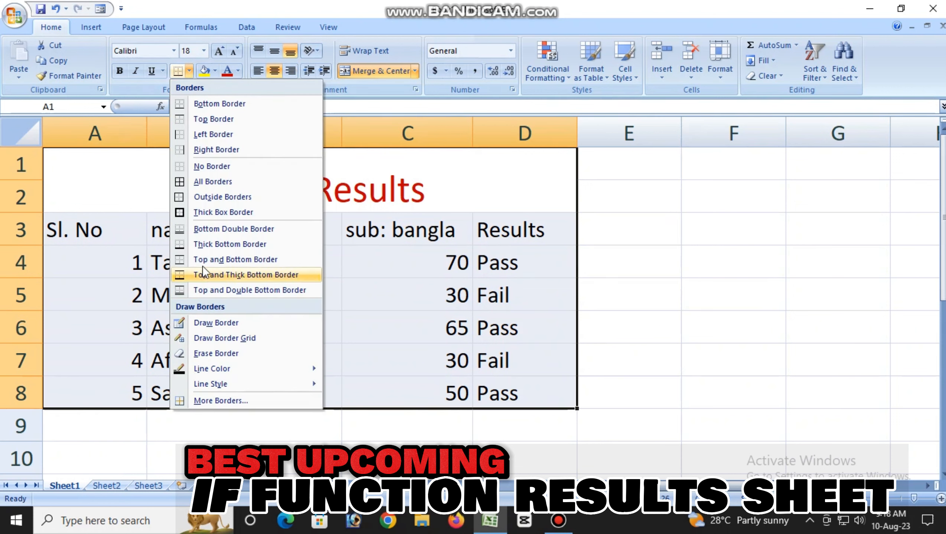
click(202, 181)
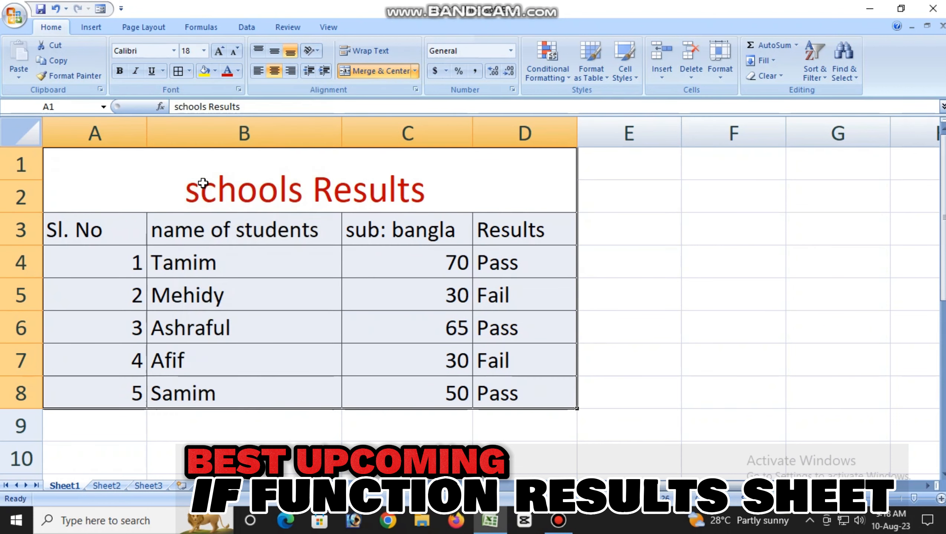
click(501, 177)
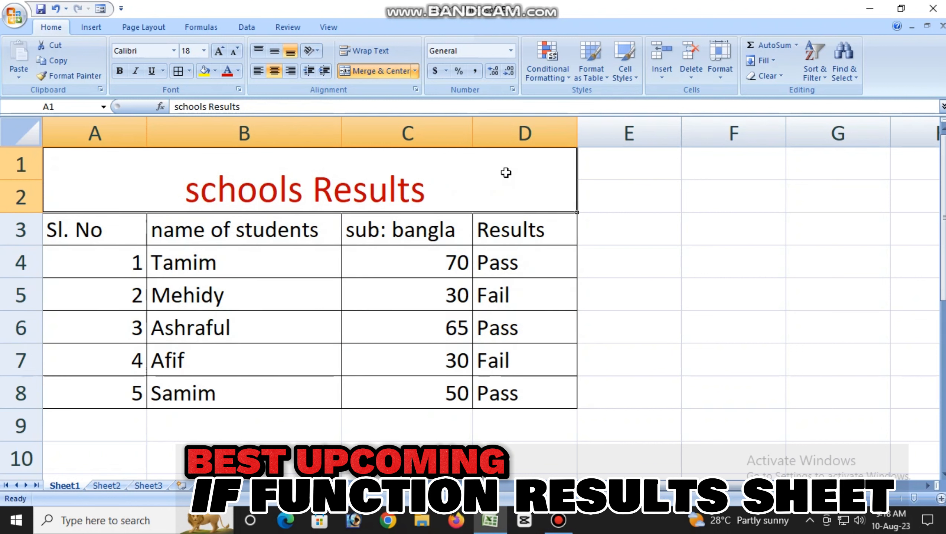
Step: Fill the table's header row, A3:D3, with yellow
drag(76, 219, 490, 241)
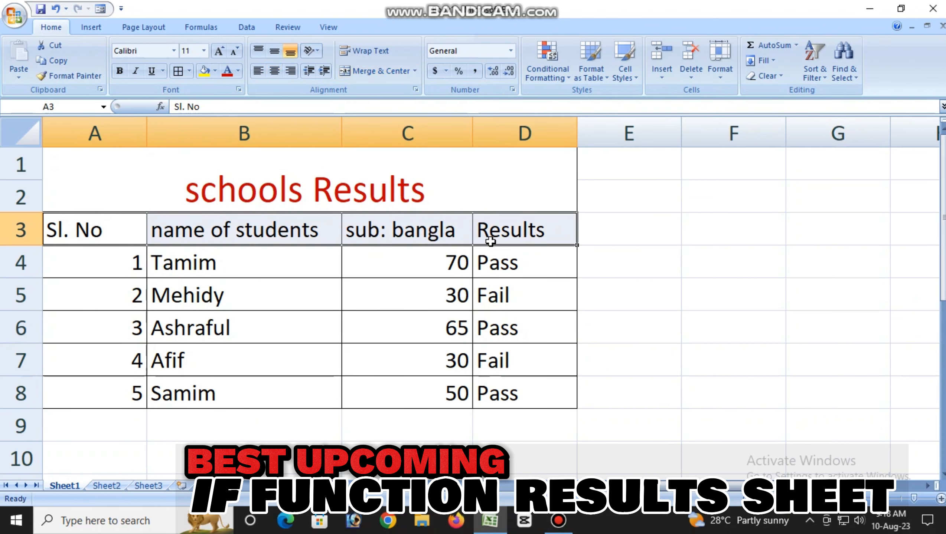
click(211, 72)
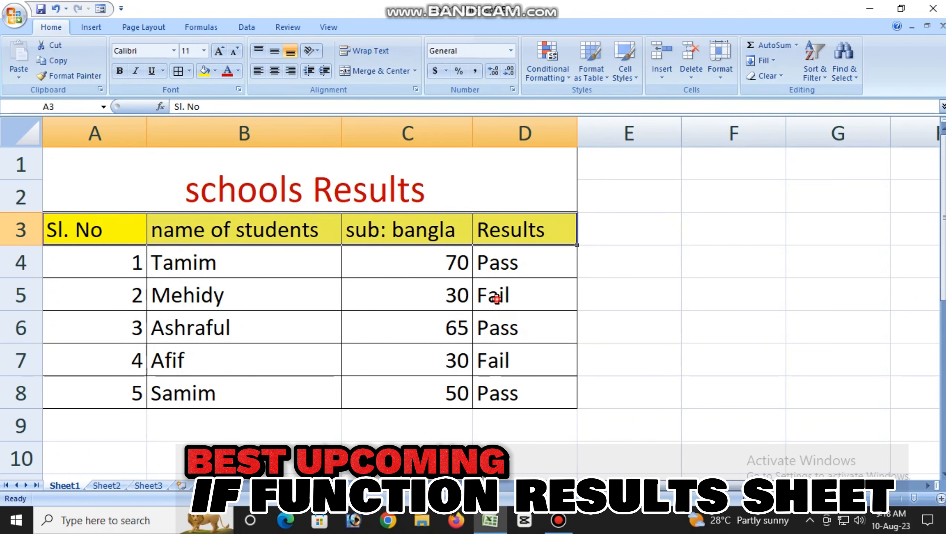
Step: Set the font color of the two Fail results in cells D5 and D7 to standard red
click(496, 299)
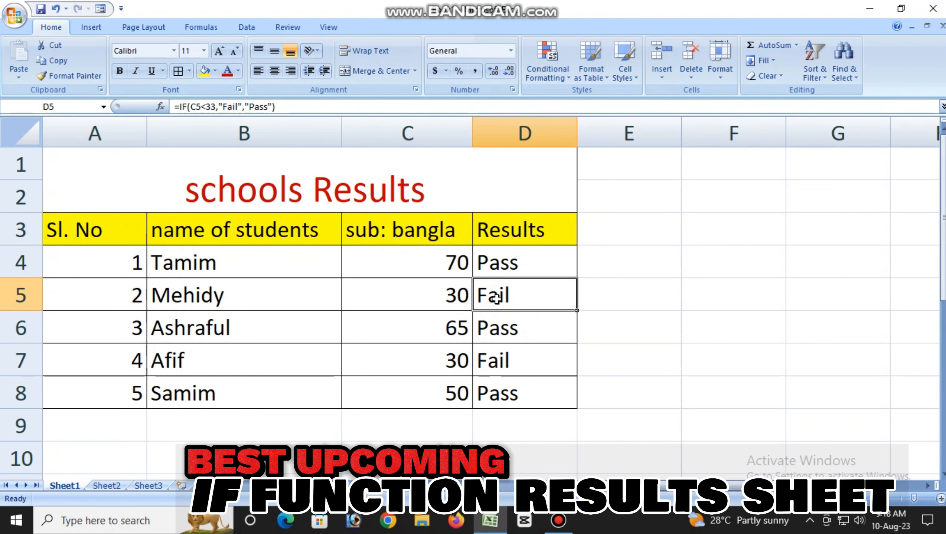
click(236, 71)
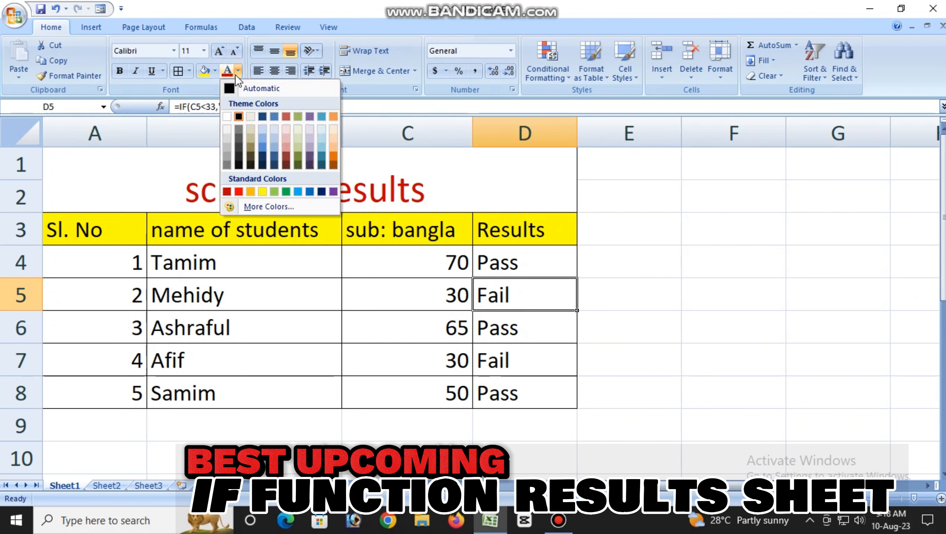
click(238, 191)
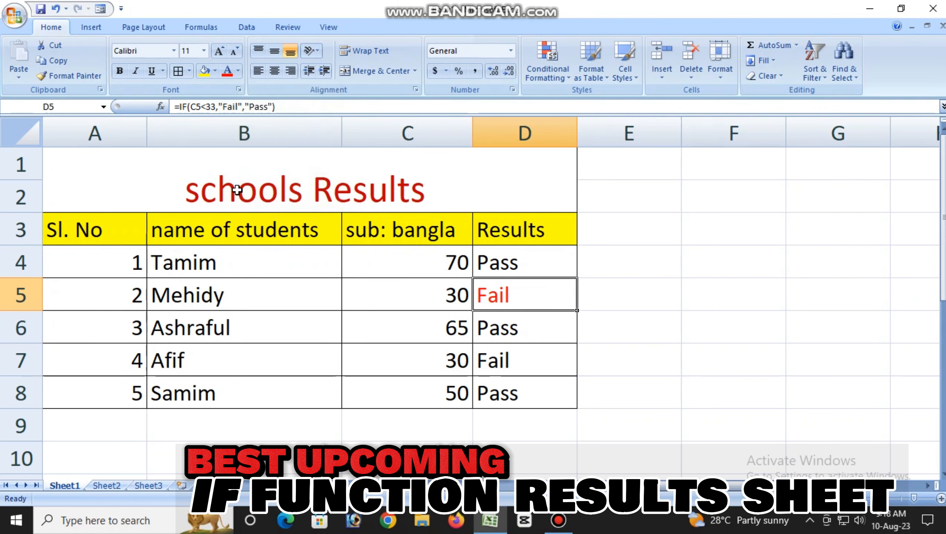
click(516, 364)
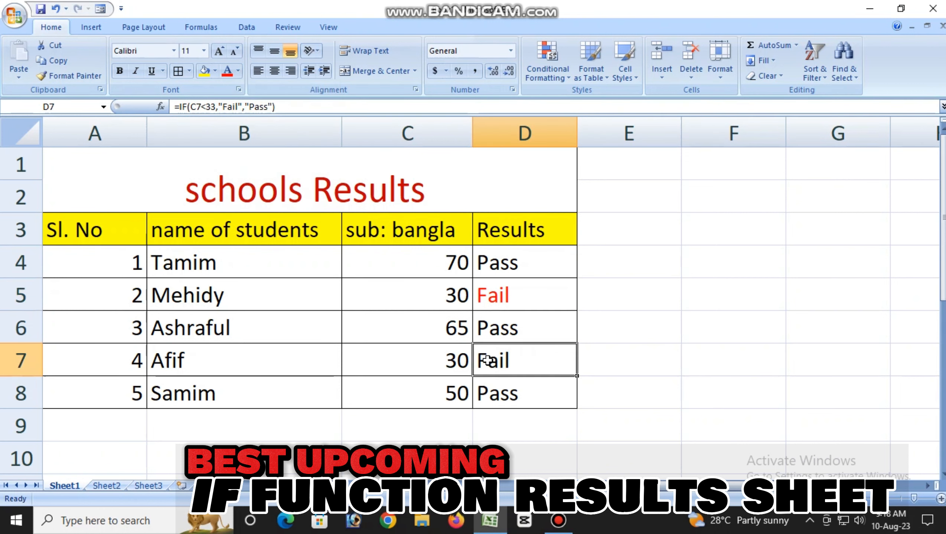
click(238, 70)
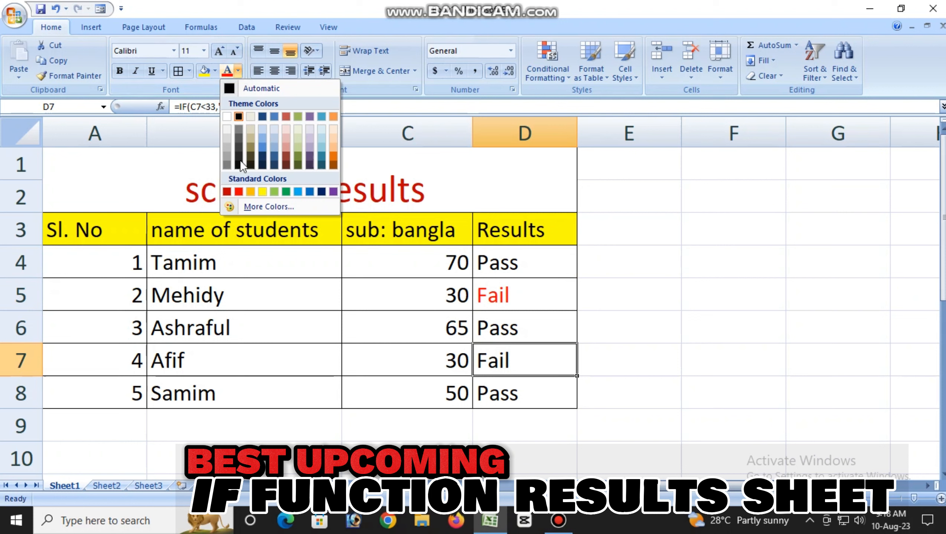
click(238, 191)
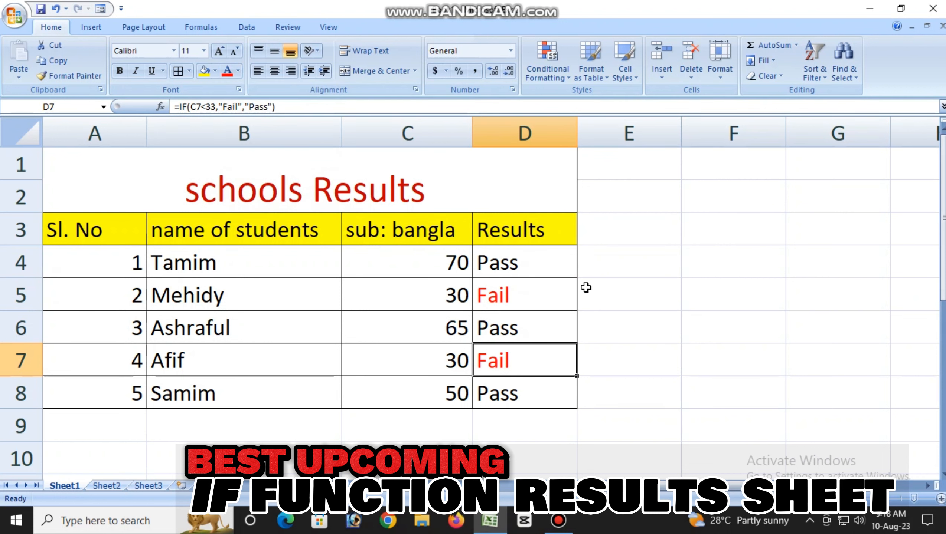